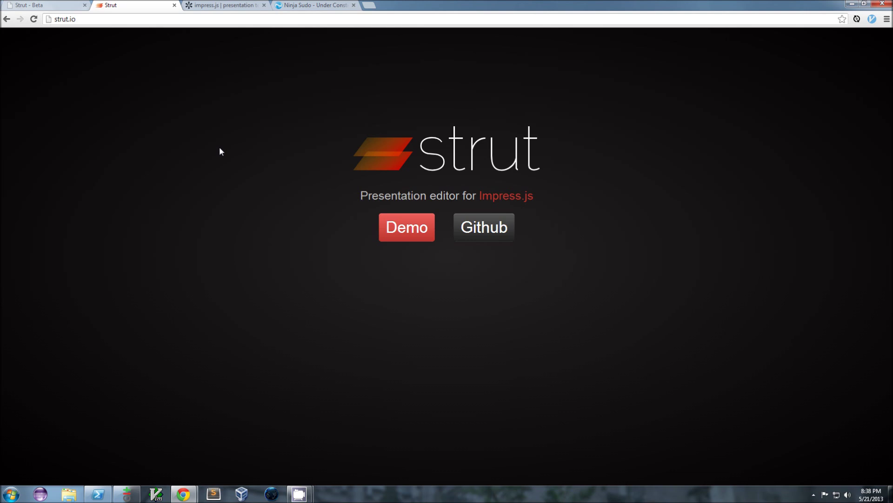
# Step through the impress.js demo presentation slide by slide until its full overview.
pyautogui.click(227, 11)
pyautogui.click(263, 129)
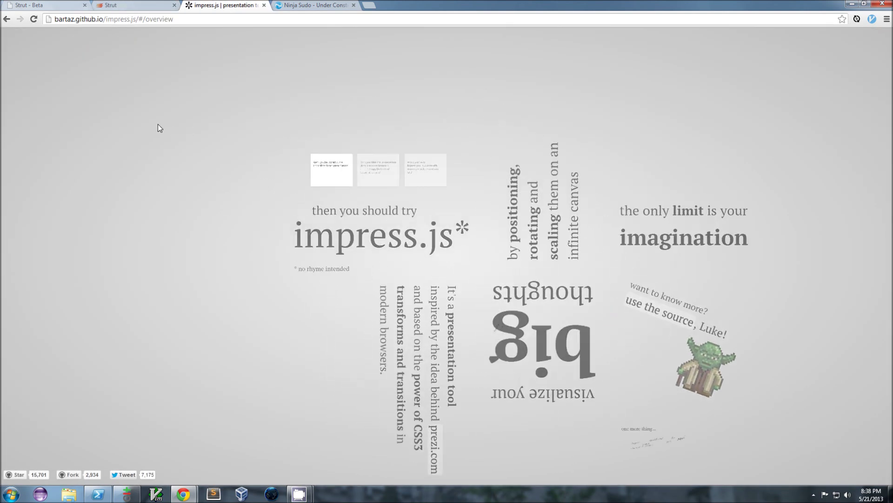
pyautogui.press('Right')
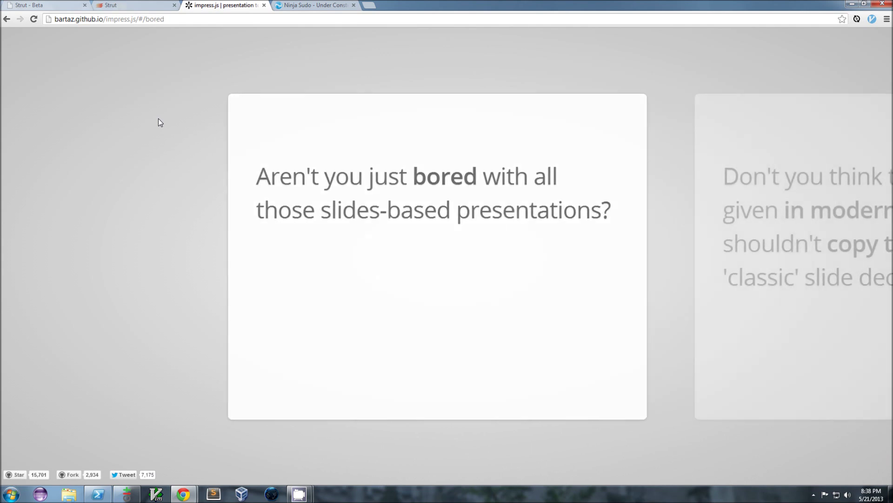
pyautogui.press('Right')
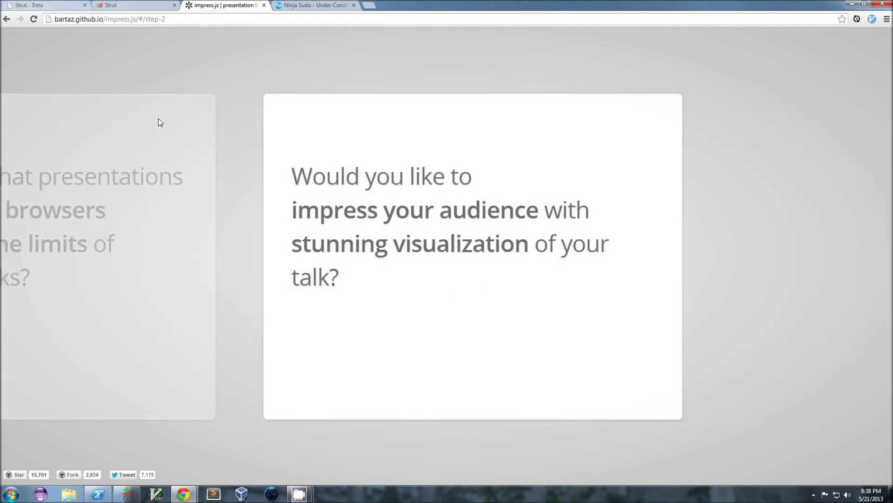
pyautogui.press('Right')
pyautogui.press('Right')
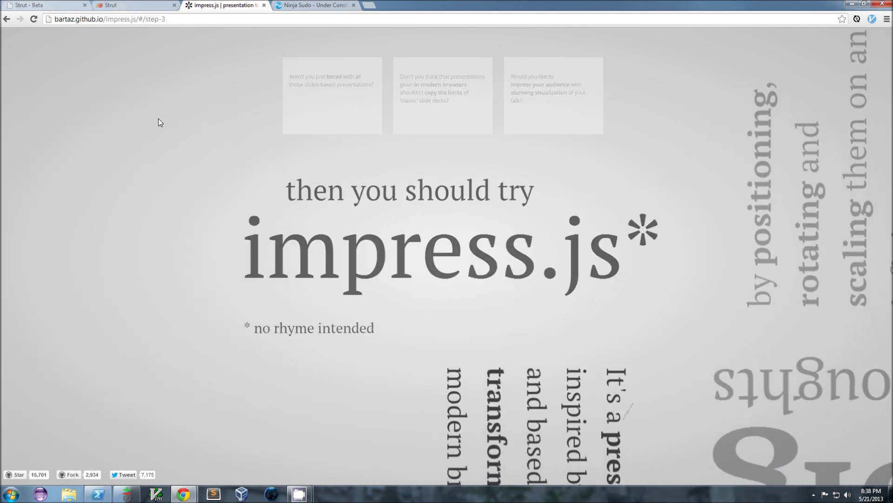
pyautogui.press('Right')
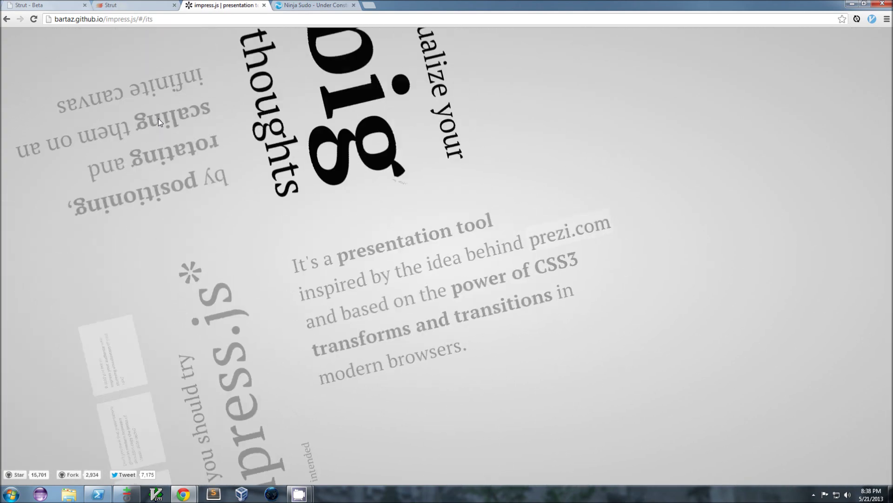
pyautogui.press('Right')
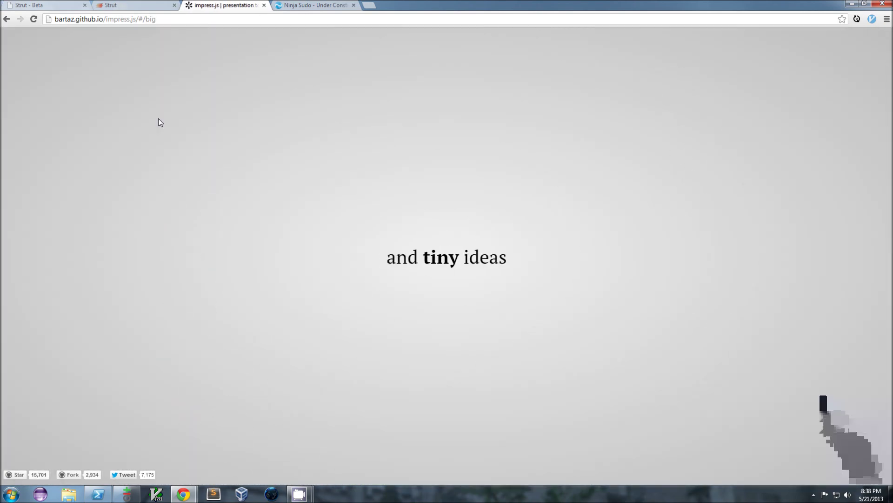
pyautogui.press('Right')
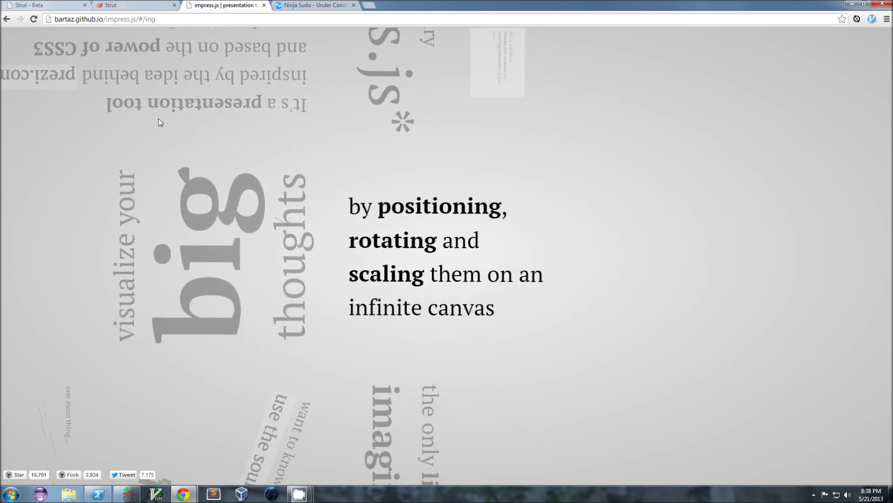
pyautogui.press('Right')
pyautogui.press('Right')
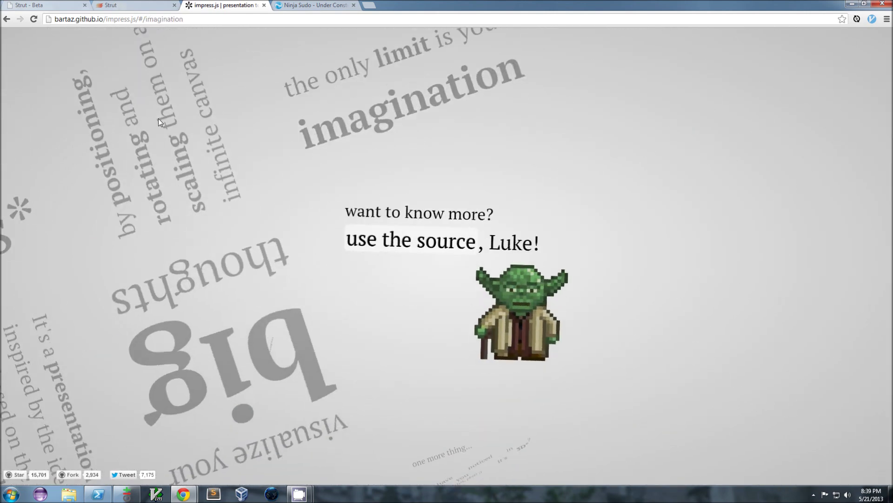
pyautogui.press('Right')
pyautogui.press('Right')
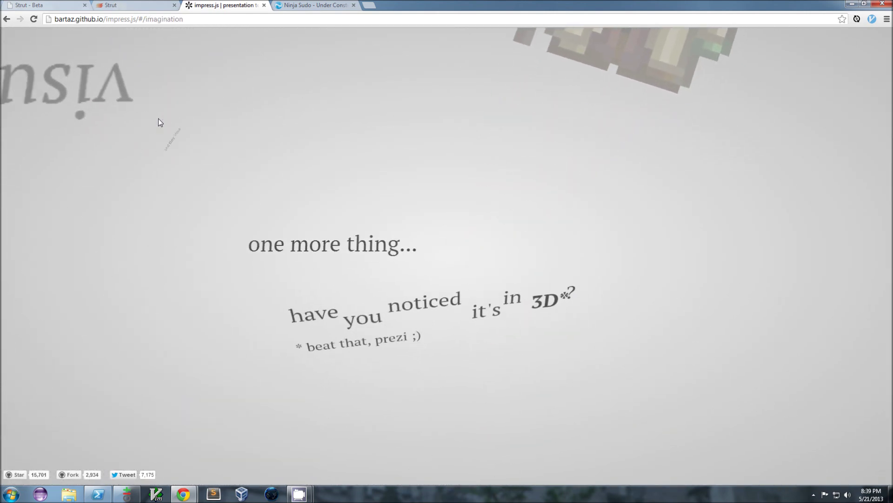
pyautogui.press('Right')
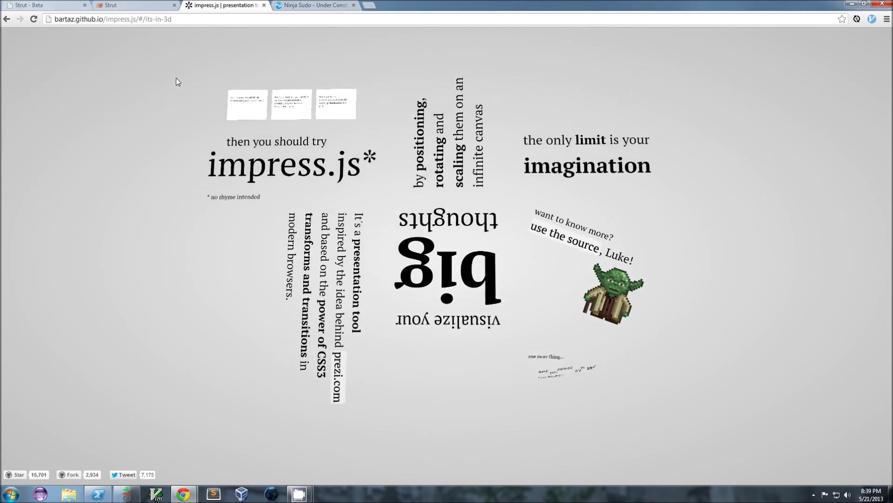
# Switch to the Strut editor and review the file and editing commands it offers for the presentation.
pyautogui.click(41, 6)
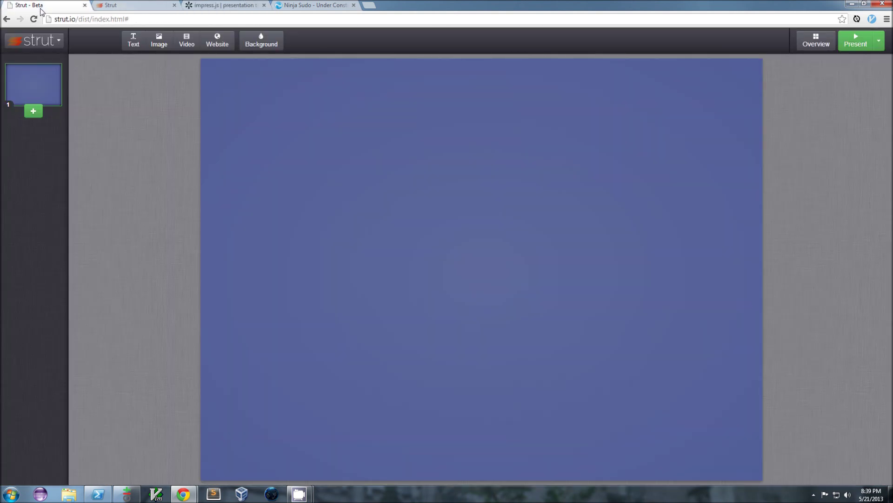
pyautogui.click(53, 40)
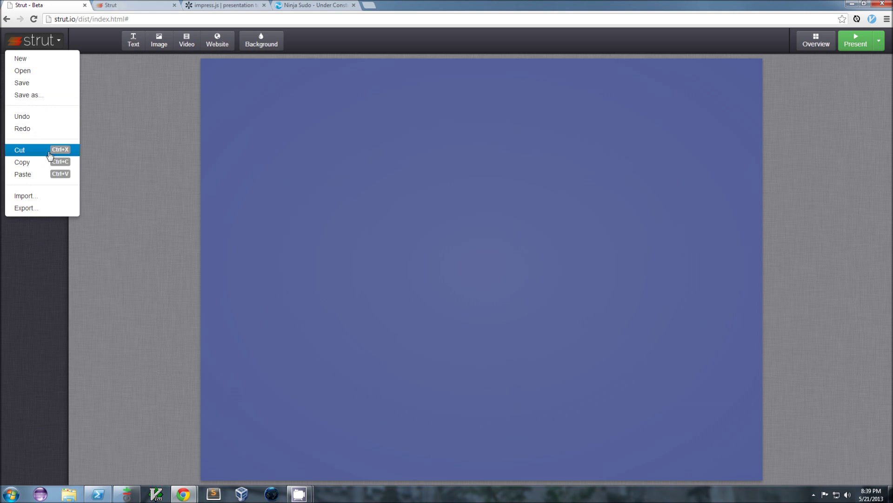
pyautogui.click(123, 112)
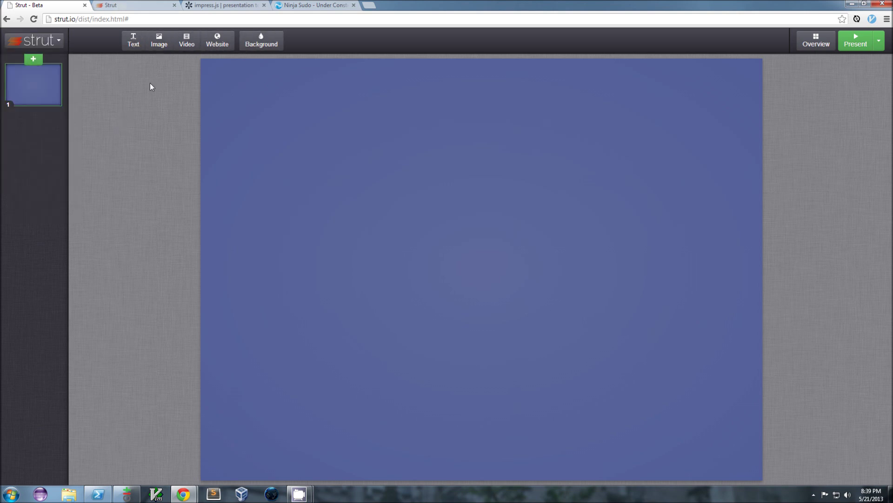
# Examine the remote storage option for saving the presentation and its remotestorage.io information page, without saving.
pyautogui.click(56, 43)
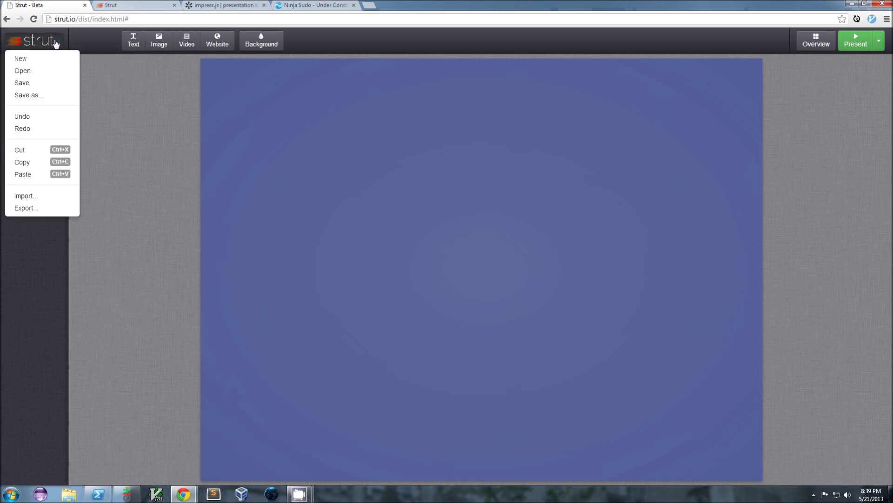
pyautogui.click(47, 93)
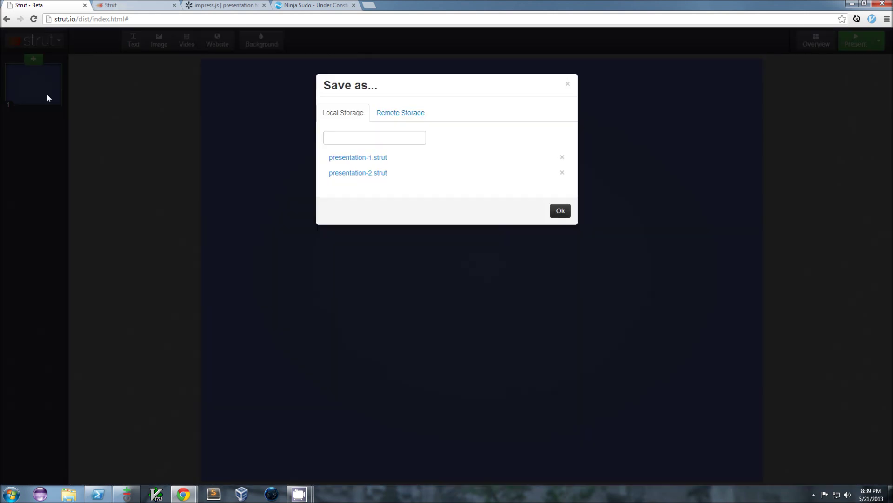
pyautogui.click(392, 114)
pyautogui.click(532, 114)
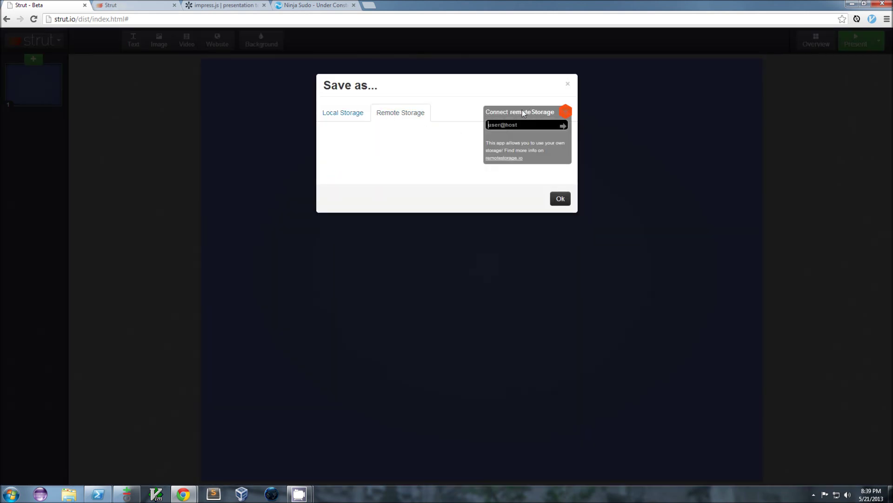
pyautogui.click(505, 158)
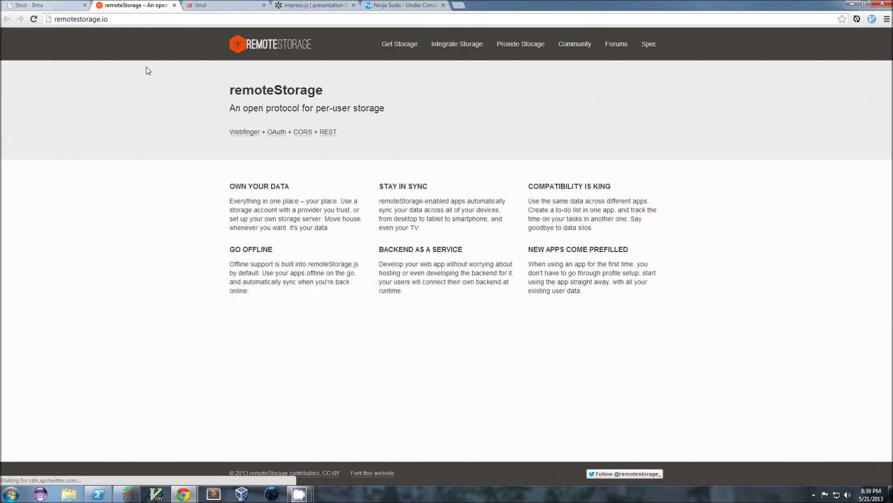
pyautogui.click(174, 6)
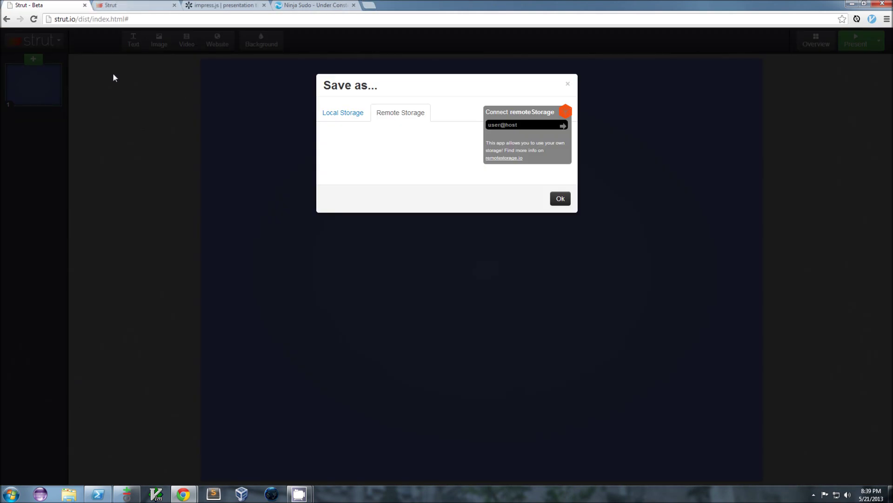
pyautogui.click(345, 114)
pyautogui.click(245, 150)
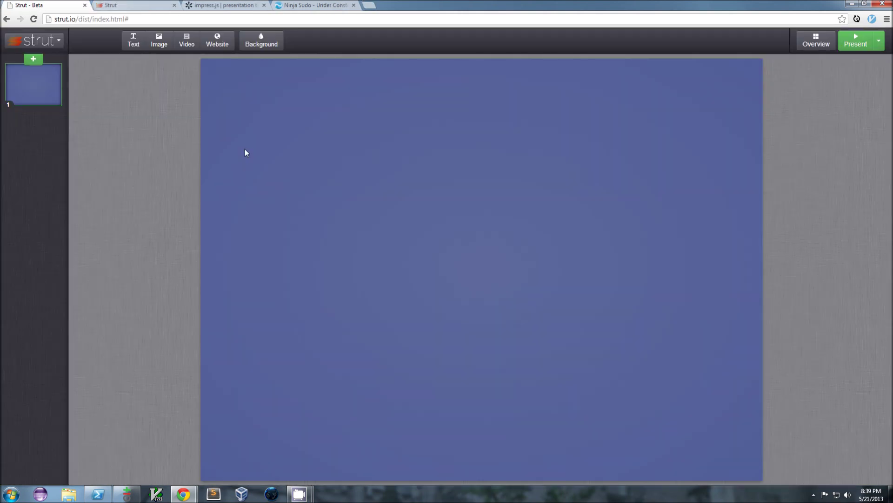
# Examine the export options for the presentation without downloading a file.
pyautogui.click(35, 41)
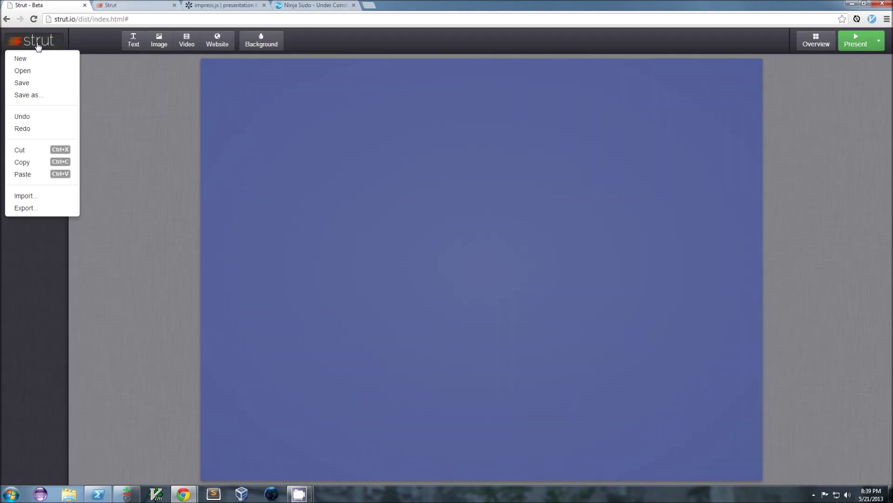
pyautogui.click(48, 208)
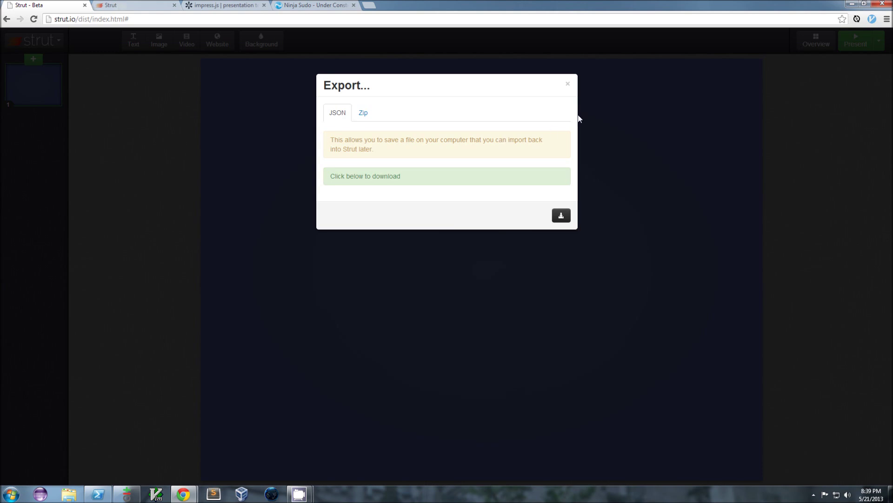
pyautogui.click(567, 87)
pyautogui.click(51, 44)
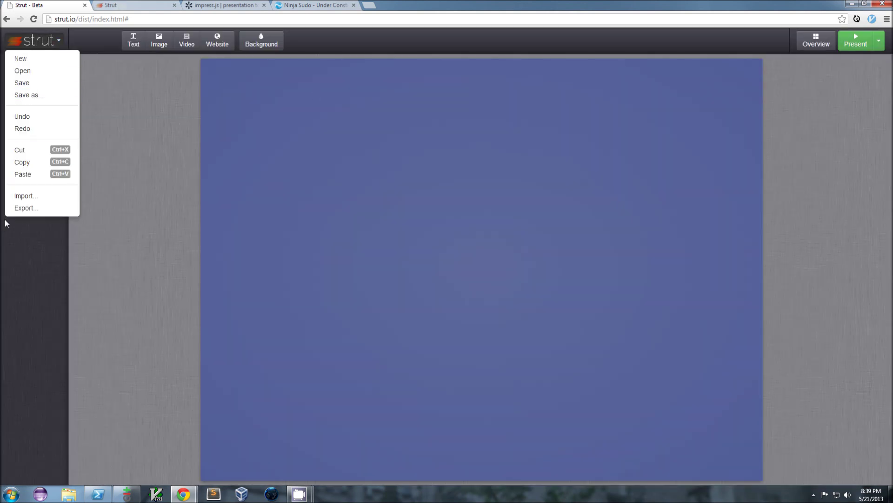
pyautogui.click(25, 82)
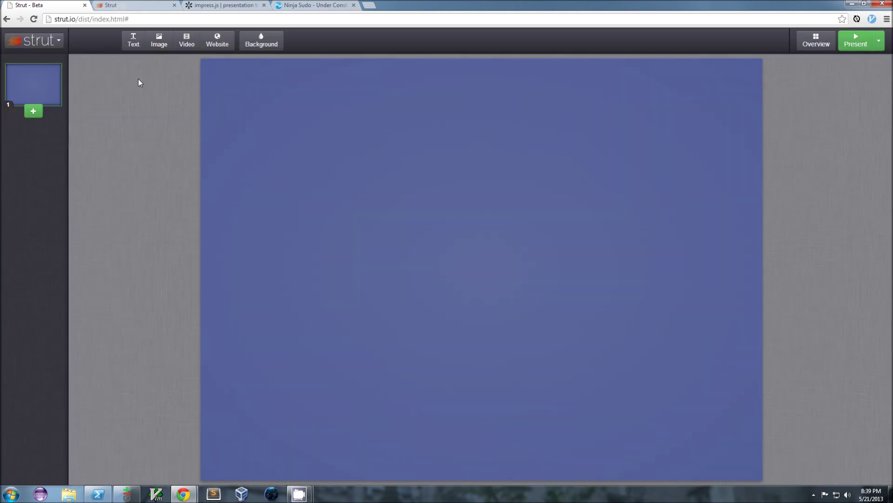
# Insert the Strut logo into the slide using the image URL copied from the strut.io home page.
pyautogui.click(128, 8)
pyautogui.rightClick(398, 150)
pyautogui.click(424, 174)
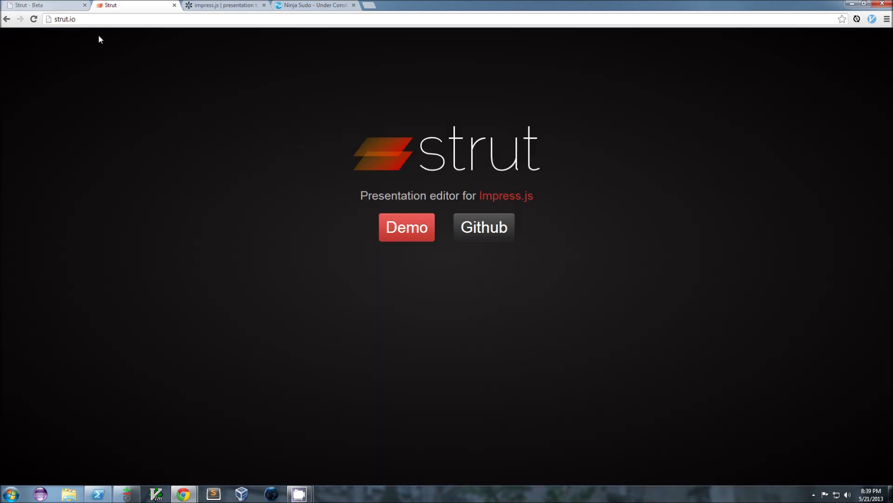
pyautogui.click(56, 2)
pyautogui.click(164, 39)
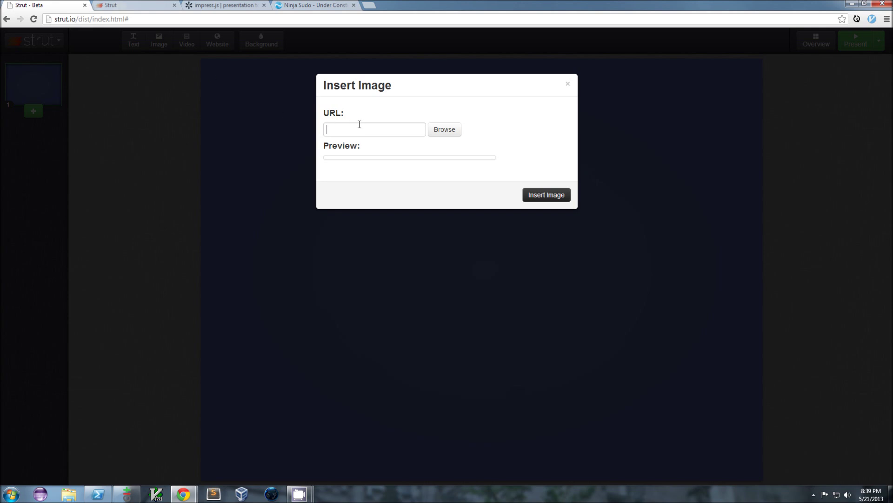
pyautogui.hotkey('ctrl', 'v')
pyautogui.click(552, 247)
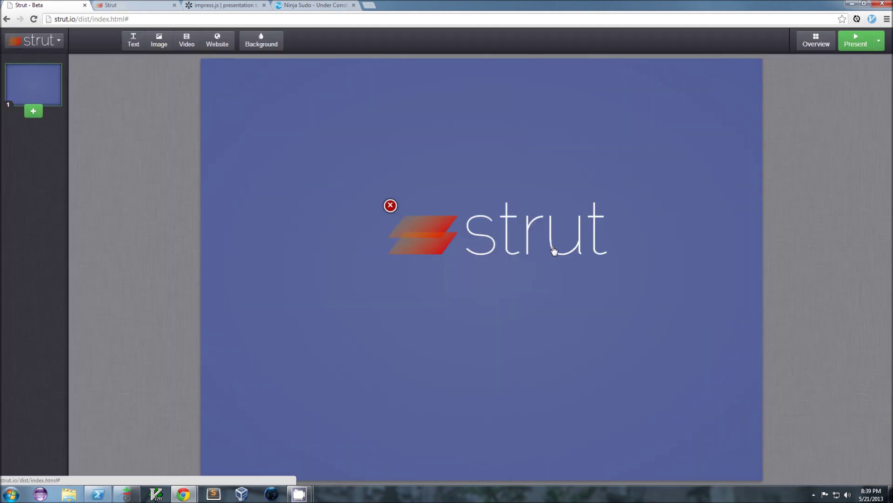
pyautogui.click(554, 251)
# Look at the option for inserting an image from a local file, without picking one.
pyautogui.click(156, 45)
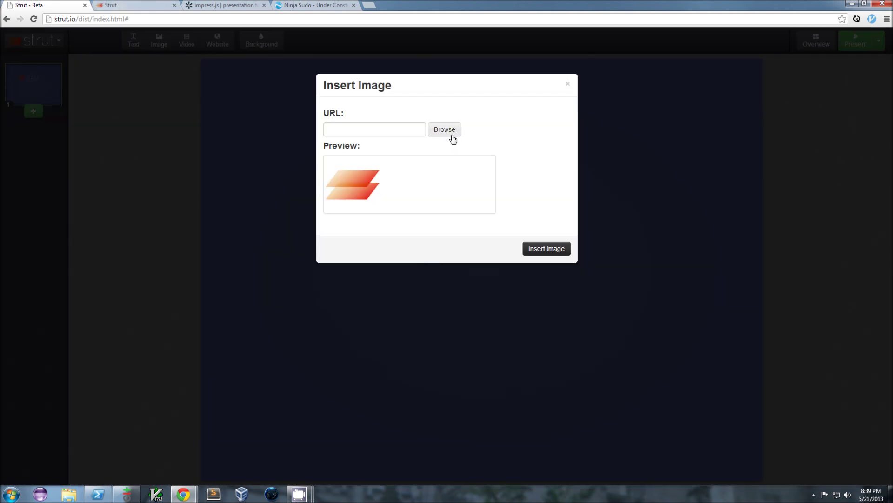
pyautogui.click(452, 137)
pyautogui.click(692, 340)
pyautogui.click(569, 85)
# Move the logo to the centre of the slide, at about x 312, y 320.
pyautogui.moveTo(470, 195); pyautogui.dragTo(515, 185)
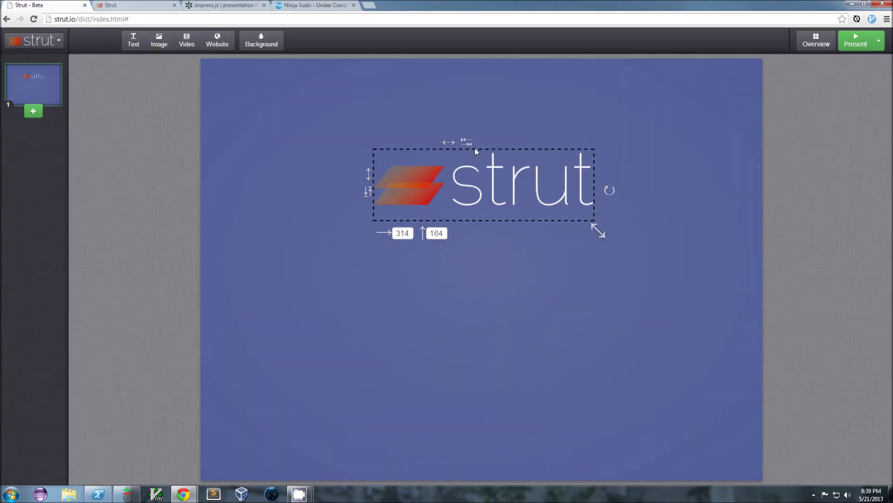
pyautogui.click(365, 195)
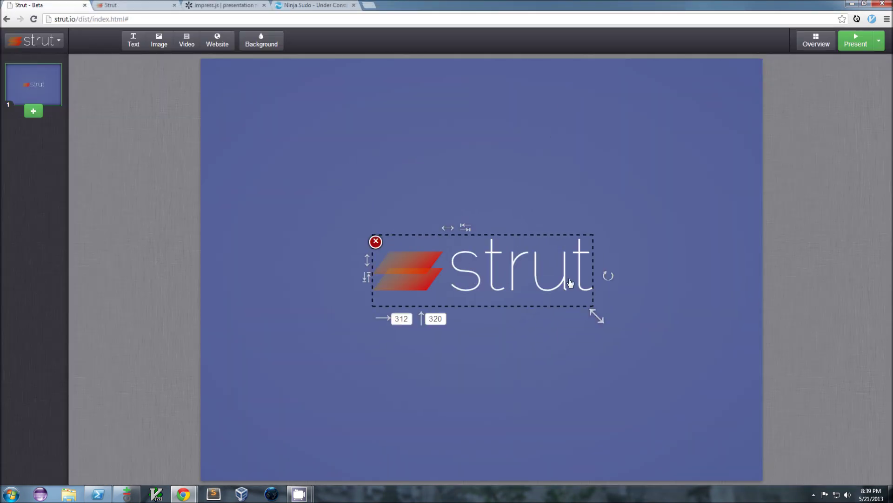
# Try enlarging the logo, rotating it counterclockwise and skewing it along both axes.
pyautogui.moveTo(594, 308); pyautogui.dragTo(666, 327)
pyautogui.moveTo(689, 295); pyautogui.dragTo(675, 238)
pyautogui.moveTo(460, 241); pyautogui.dragTo(454, 243)
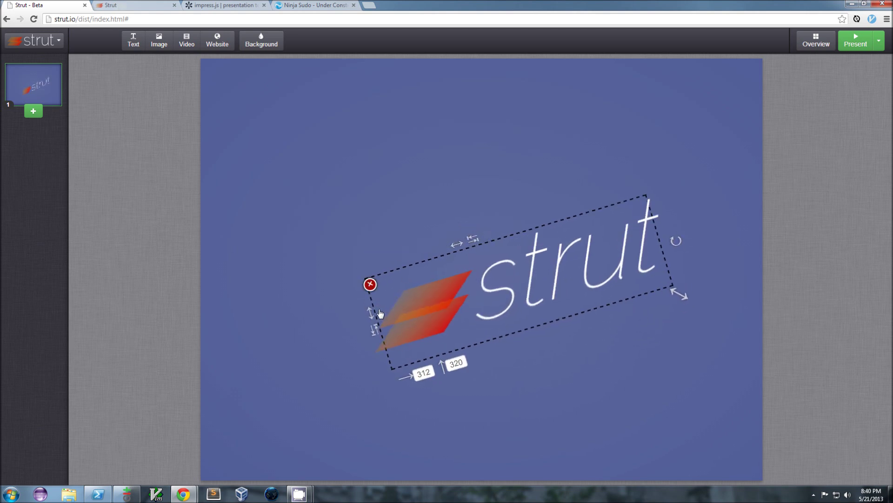
pyautogui.moveTo(381, 314); pyautogui.dragTo(369, 305)
# Undo the logo's skewing, rotation and enlargement.
pyautogui.click(36, 40)
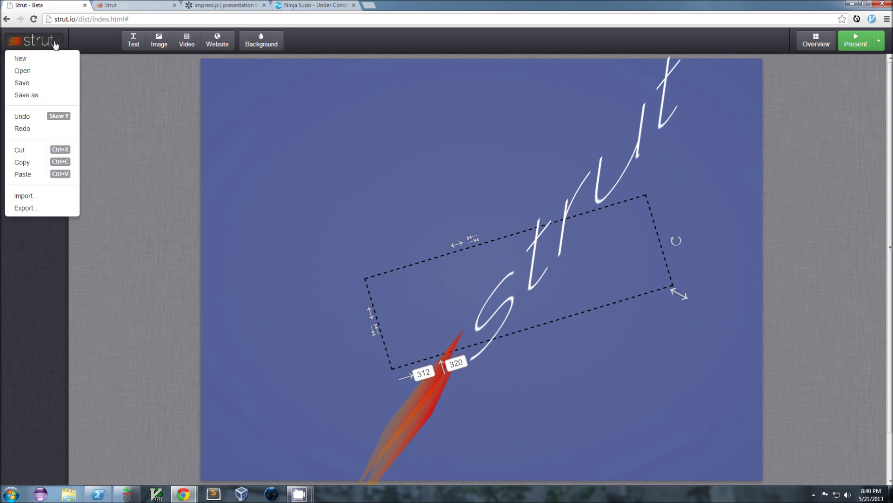
pyautogui.click(29, 118)
pyautogui.hotkey('ctrl', 'z')
pyautogui.hotkey('ctrl', 'z')
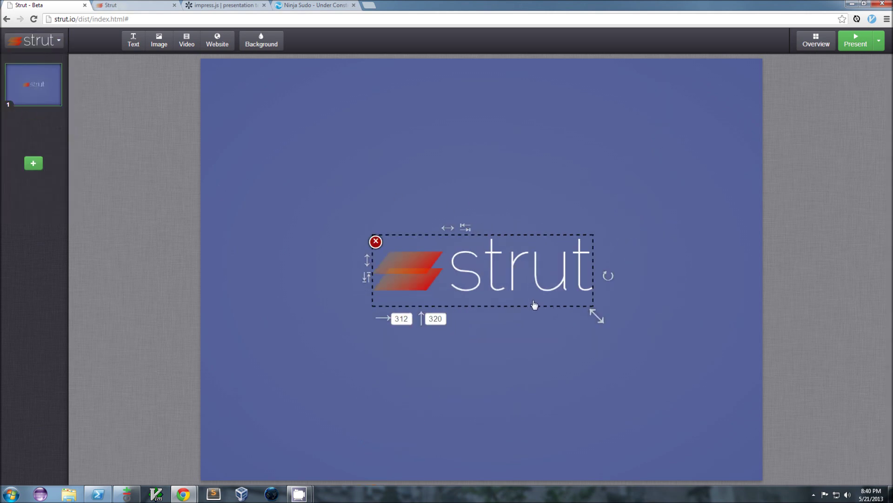
# Paste two copies of the logo, placing one above the original and one below it at about x 242, y 479.
pyautogui.click(478, 184)
pyautogui.click(492, 271)
pyautogui.hotkey('ctrl', 'c')
pyautogui.hotkey('ctrl', 'v')
pyautogui.hotkey('ctrl', 'v')
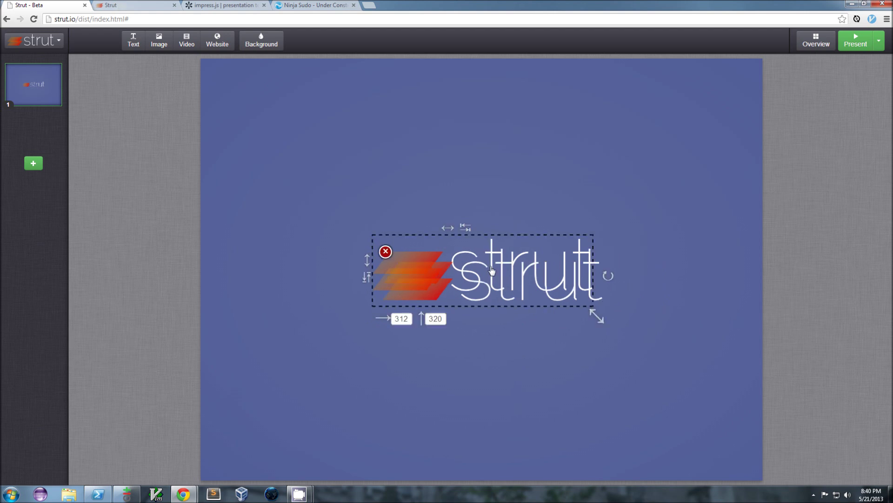
pyautogui.moveTo(492, 271); pyautogui.dragTo(516, 123)
pyautogui.moveTo(524, 292); pyautogui.dragTo(471, 368)
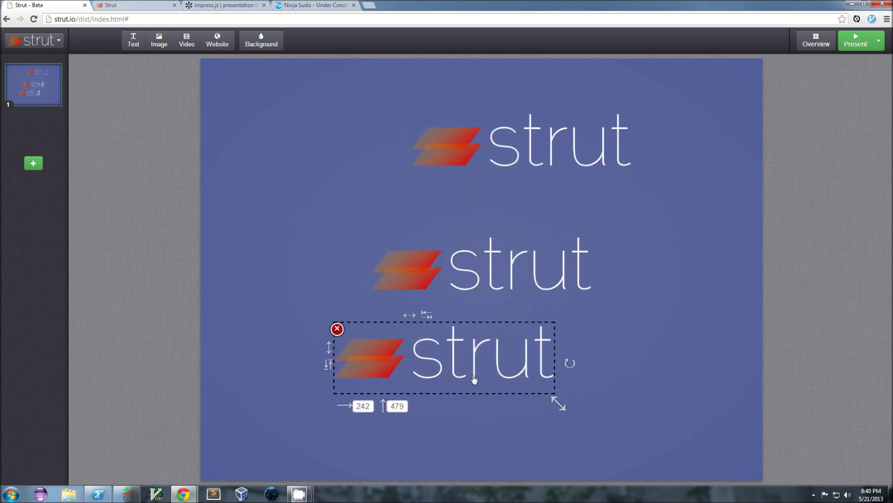
# Undo the moves and pastes of the two logo copies, leaving only the centred logo.
pyautogui.hotkey('ctrl', 'z')
pyautogui.hotkey('ctrl', 'z')
pyautogui.hotkey('ctrl', 'z')
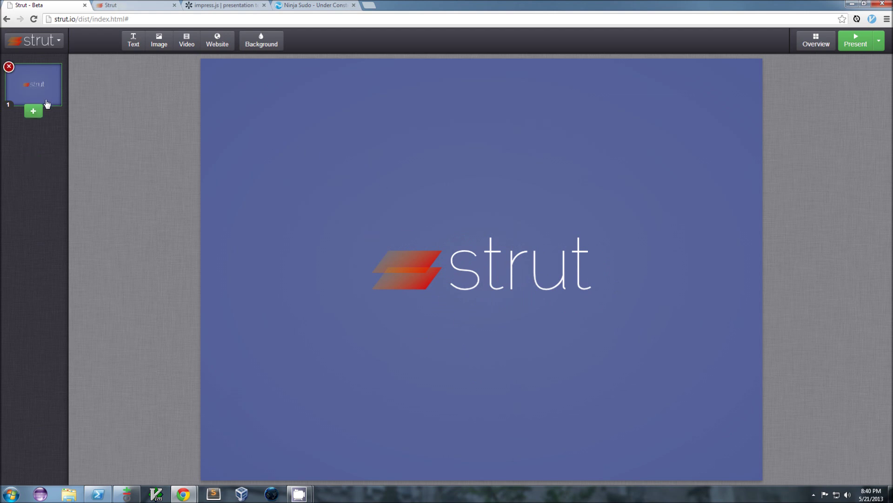
# Add a second slide with a text box in its upper part reading "Create Impressive".
pyautogui.click(37, 113)
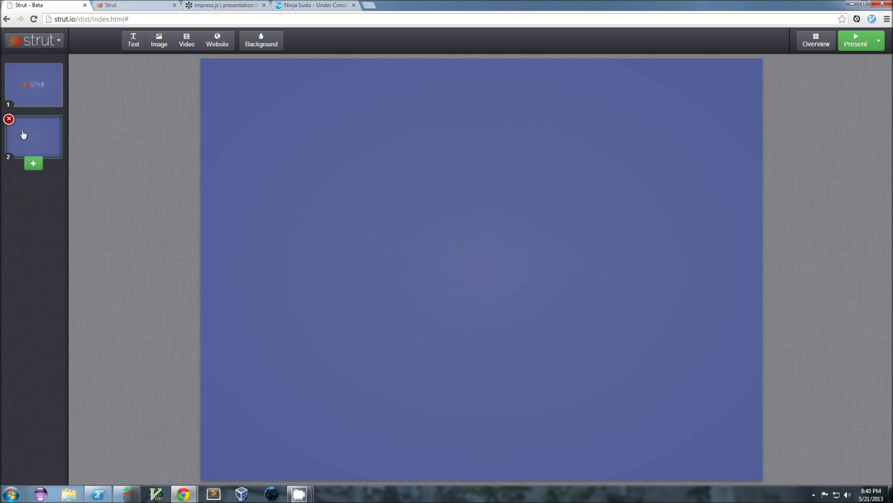
pyautogui.click(134, 40)
pyautogui.moveTo(413, 222); pyautogui.dragTo(323, 152)
pyautogui.doubleClick(322, 152)
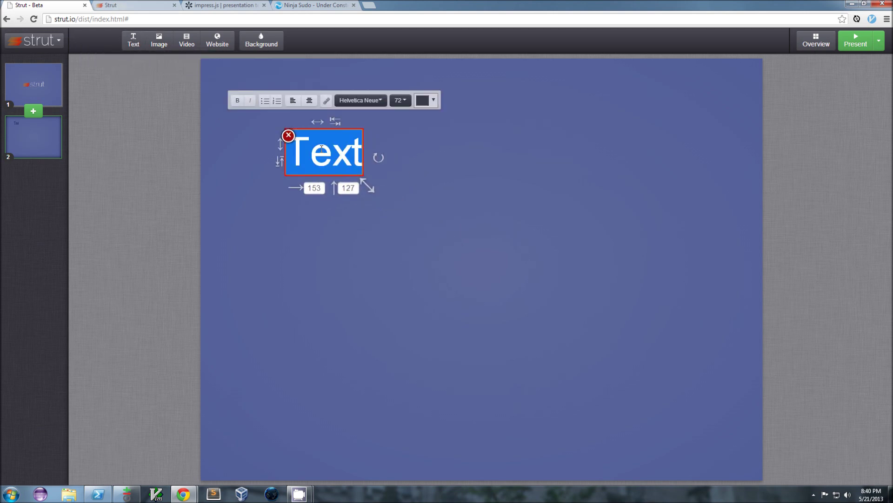
pyautogui.write('Create')
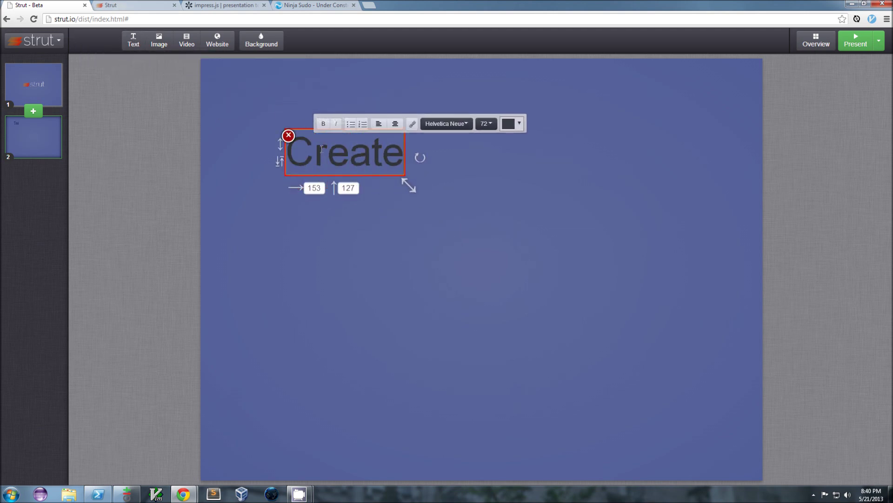
pyautogui.write(' Impressive')
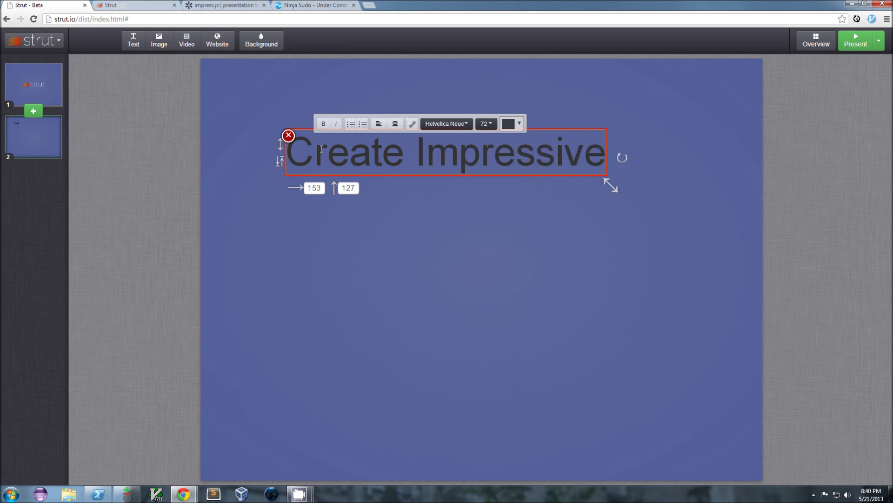
pyautogui.click(328, 271)
# Add a second text box reading "Presentations" below "Create Impressive" and make its text bold.
pyautogui.click(138, 46)
pyautogui.click(418, 227)
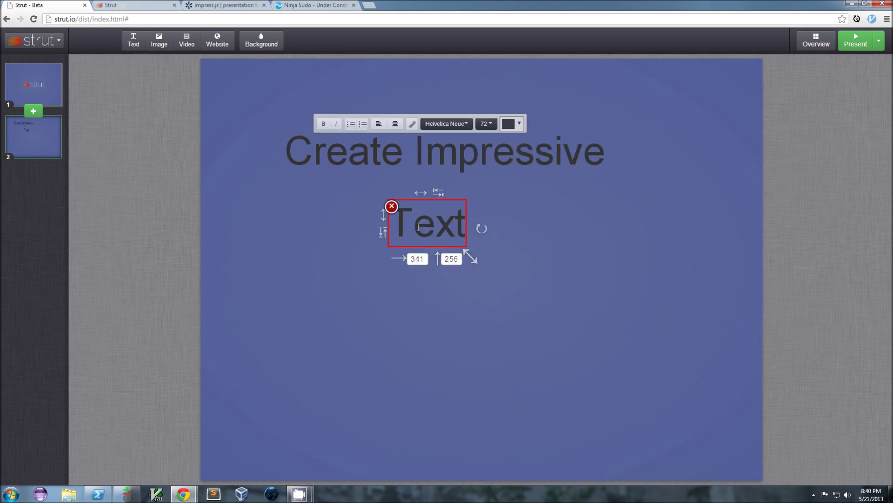
pyautogui.doubleClick(417, 227)
pyautogui.write('Presentations')
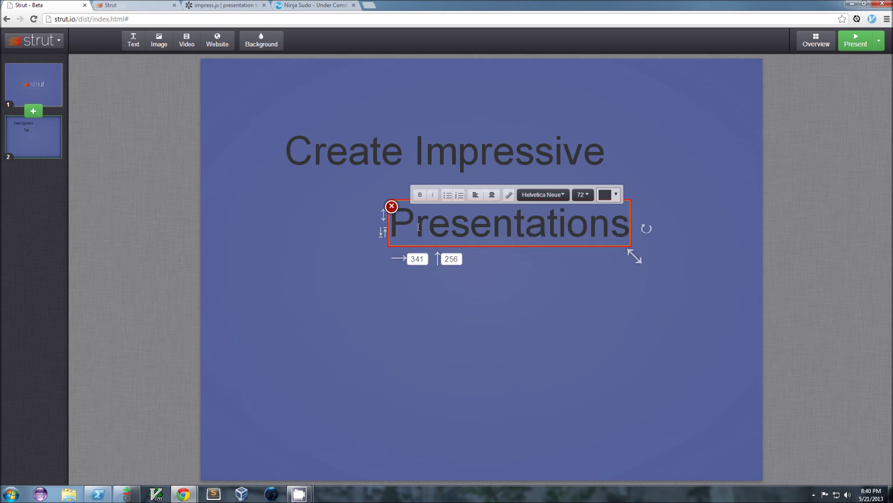
pyautogui.doubleClick(419, 227)
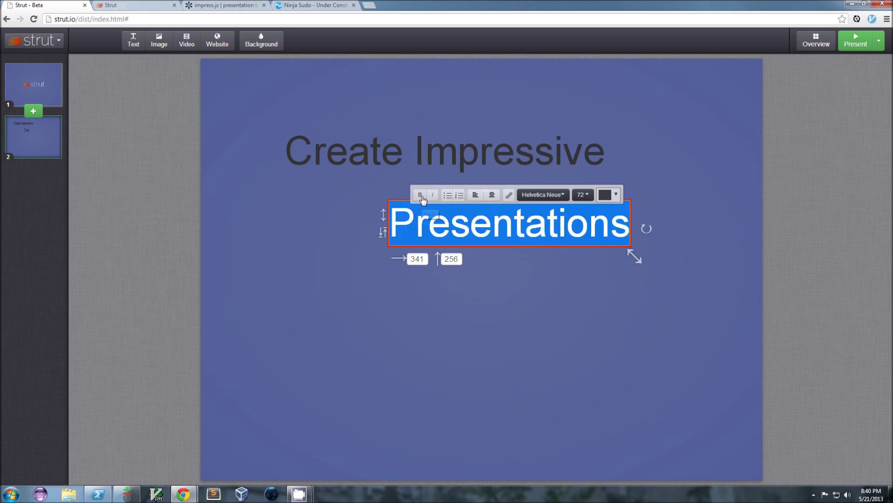
pyautogui.click(420, 194)
pyautogui.click(338, 224)
# Move "Create Impressive" to x 100, y 100 and "Presentations" to x 300, y 220.
pyautogui.click(434, 151)
pyautogui.moveTo(434, 152); pyautogui.dragTo(412, 132)
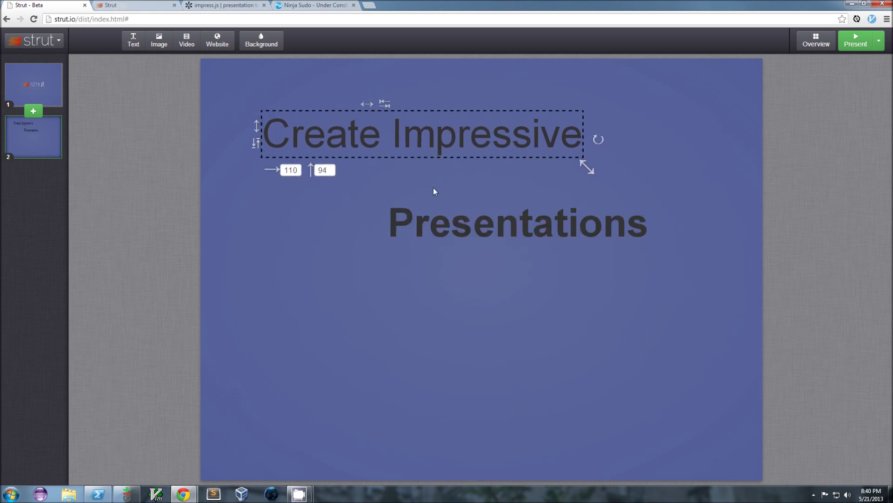
pyautogui.moveTo(461, 230); pyautogui.dragTo(444, 217)
pyautogui.moveTo(421, 147); pyautogui.dragTo(419, 157)
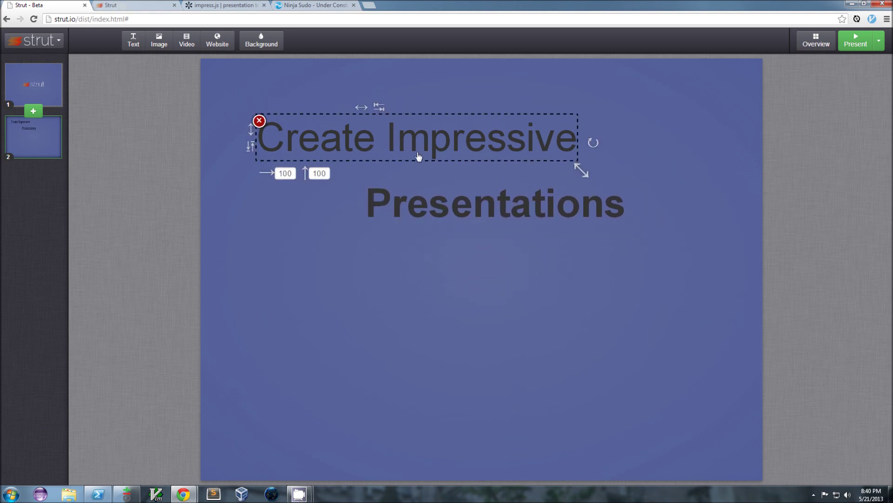
pyautogui.click(329, 255)
# Try rotating "Create Impressive" and resizing "Presentations" freehand, resetting the font size of "Presentations" to 72.
pyautogui.click(514, 135)
pyautogui.moveTo(592, 143)
pyautogui.mouseDown()
pyautogui.moveTo(591, 133)
pyautogui.moveTo(593, 156)
pyautogui.moveTo(592, 123)
pyautogui.moveTo(590, 141)
pyautogui.mouseUp()
pyautogui.doubleClick(554, 201)
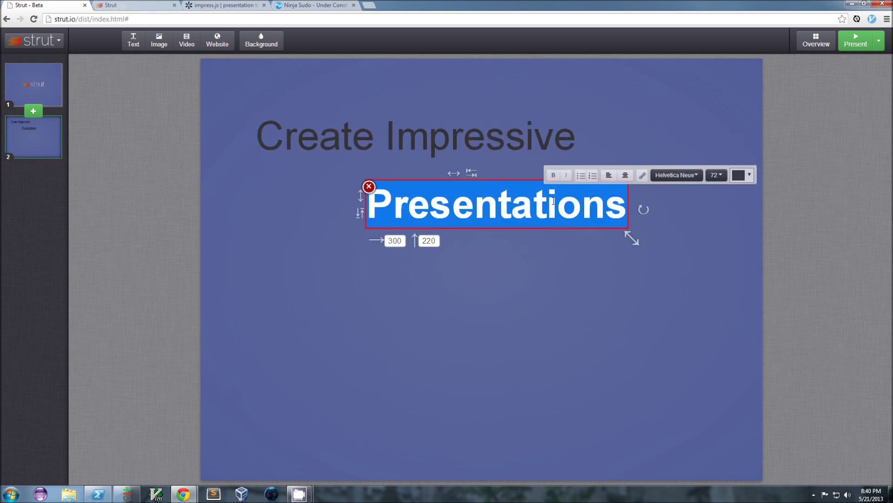
pyautogui.moveTo(627, 236); pyautogui.dragTo(681, 246)
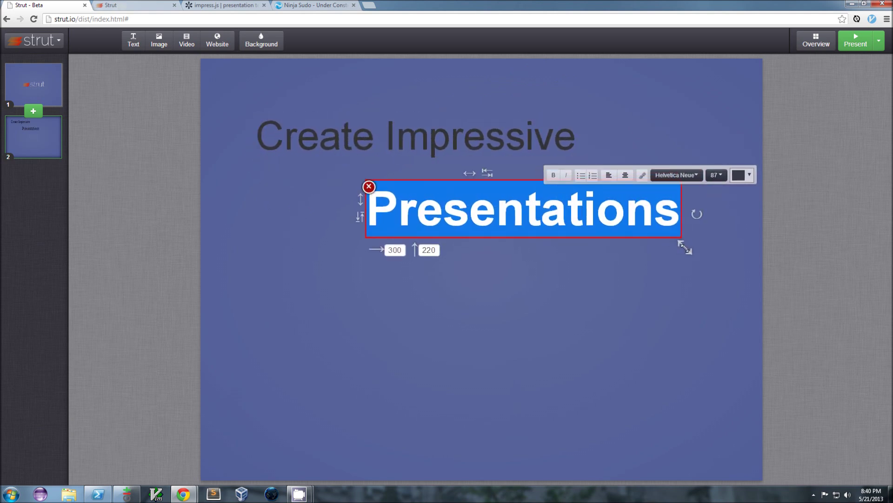
pyautogui.click(715, 175)
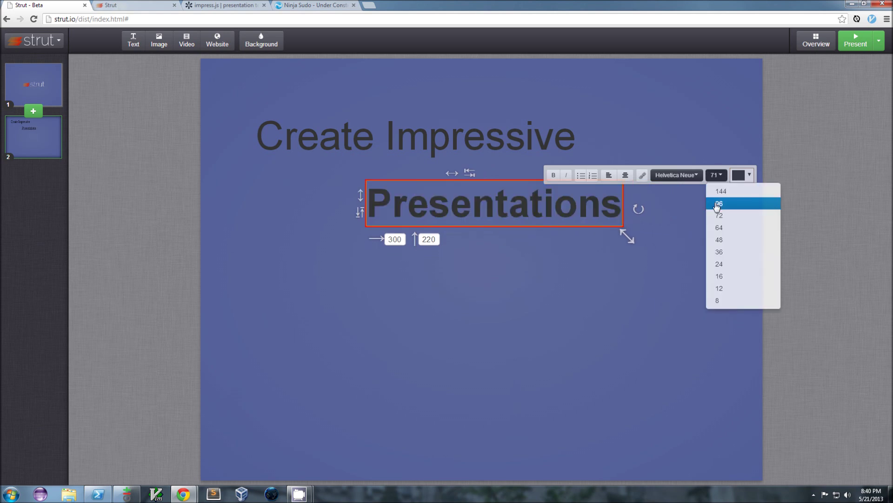
pyautogui.click(717, 215)
pyautogui.click(564, 247)
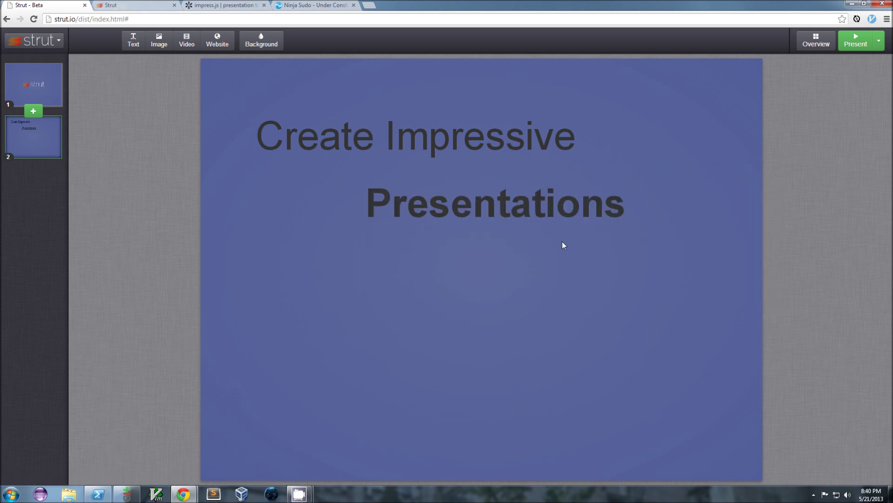
# Change the text colour of "Presentations" to the muted greyish red #8e7575.
pyautogui.doubleClick(548, 208)
pyautogui.click(744, 176)
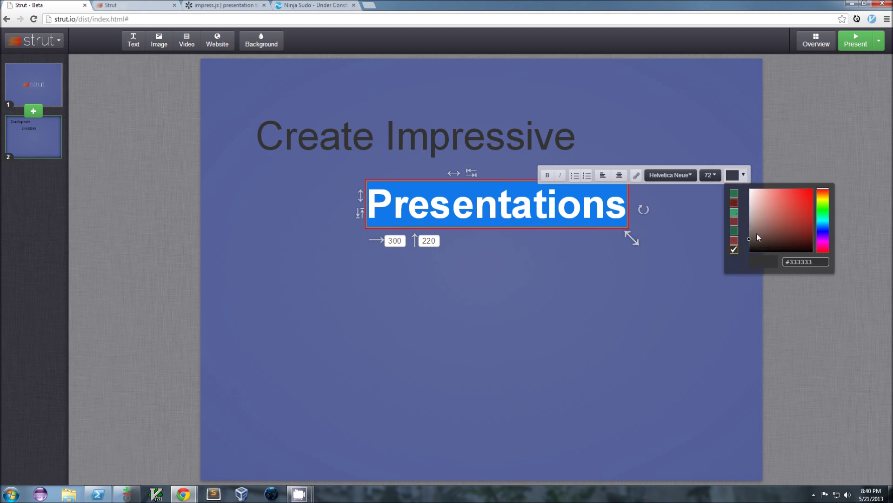
pyautogui.moveTo(768, 229)
pyautogui.mouseDown()
pyautogui.moveTo(803, 201)
pyautogui.moveTo(779, 204)
pyautogui.moveTo(762, 220)
pyautogui.mouseUp()
pyautogui.click(594, 241)
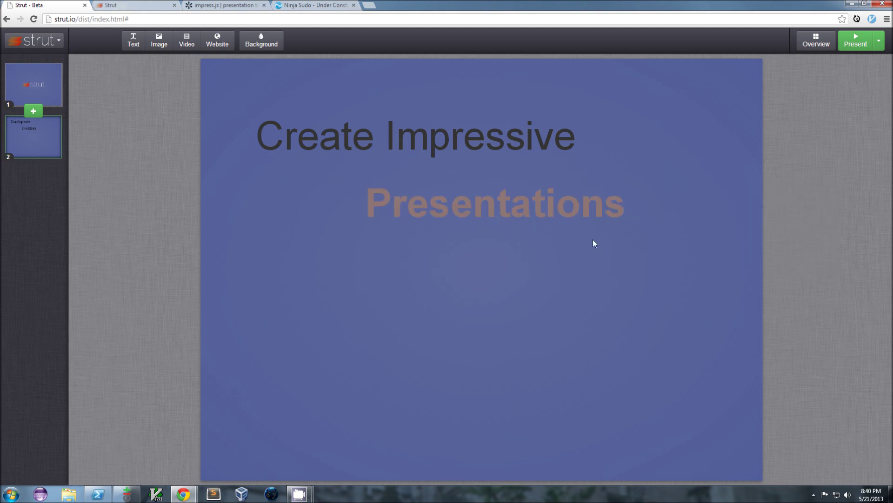
# Apply the recently used greyish red #8e7575 to the text "Create Impressive".
pyautogui.doubleClick(544, 141)
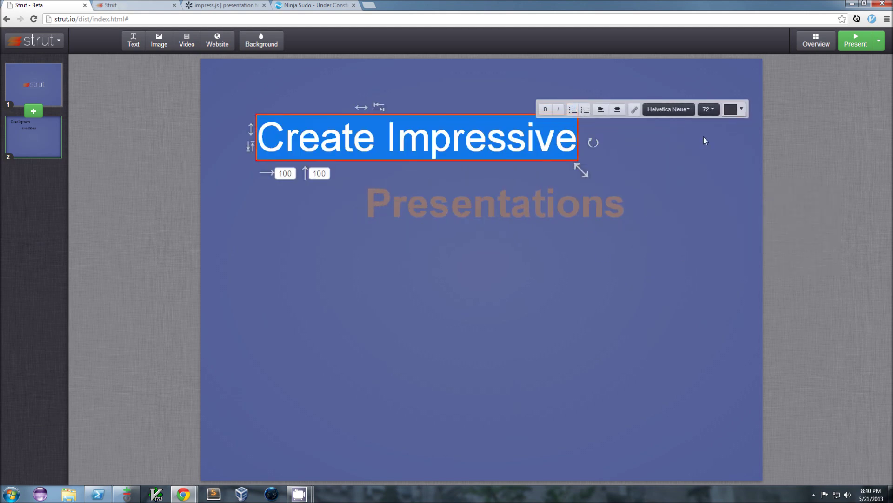
pyautogui.click(741, 114)
pyautogui.click(733, 135)
pyautogui.click(669, 149)
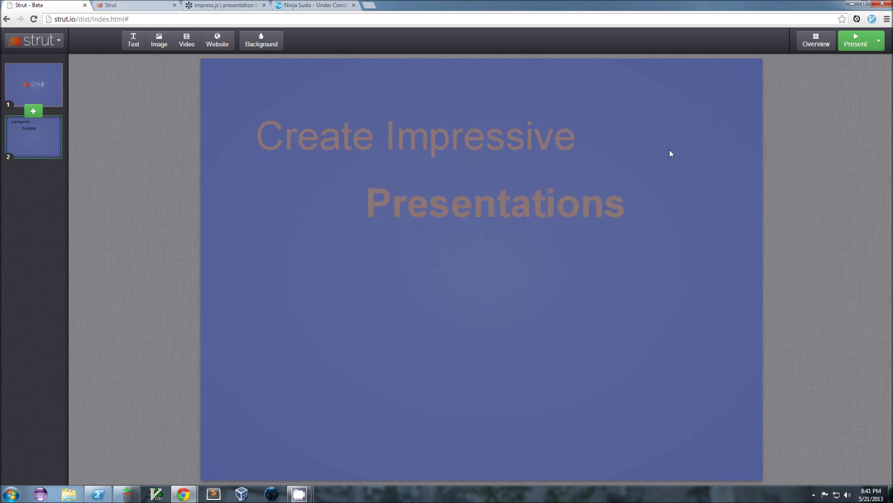
# Recolour "Create Impressive" with the dark green from the recent colours.
pyautogui.click(537, 145)
pyautogui.doubleClick(538, 145)
pyautogui.click(731, 110)
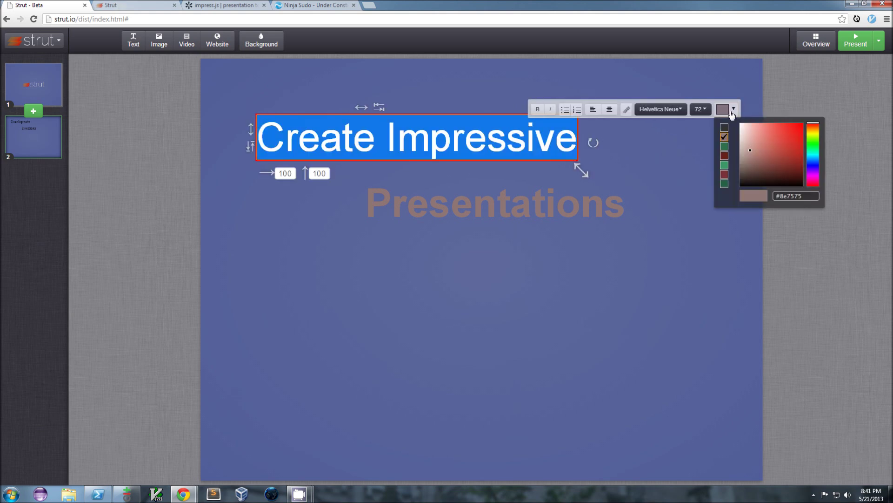
pyautogui.click(724, 147)
pyautogui.click(598, 200)
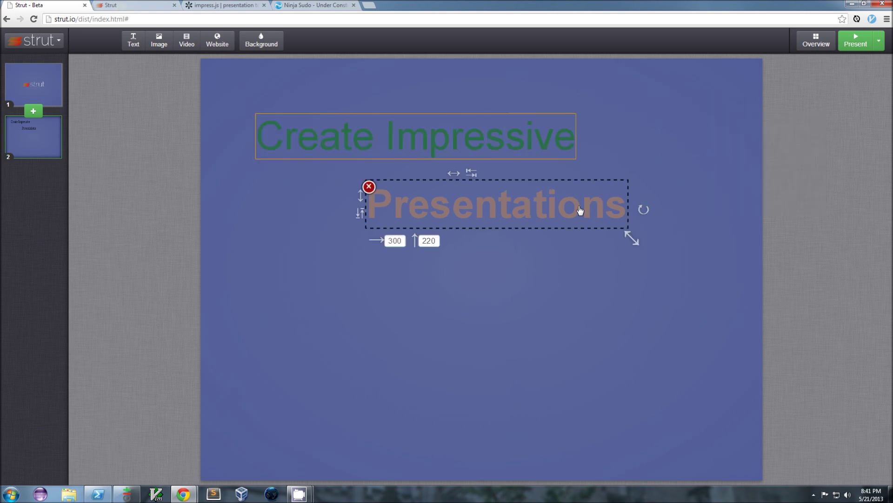
# Recolour "Create Impressive" with the dark red rgb(105, 33, 22) from the recent colours.
pyautogui.doubleClick(554, 139)
pyautogui.doubleClick(562, 136)
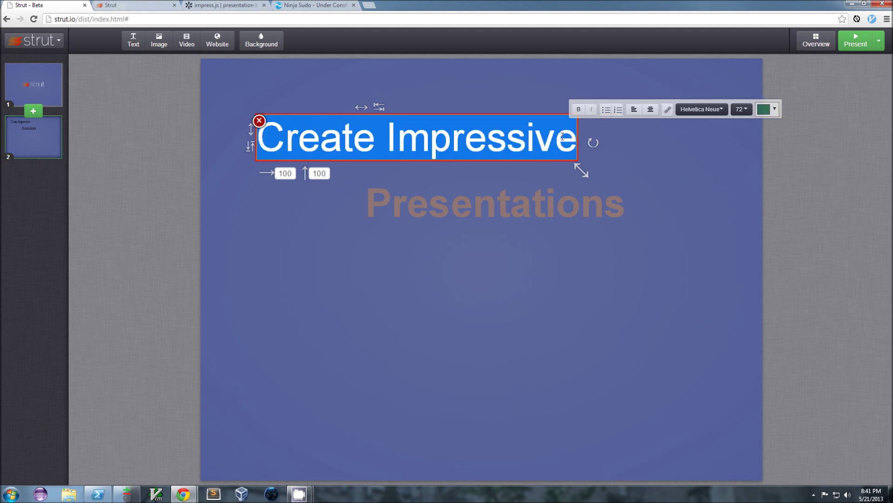
pyautogui.click(773, 111)
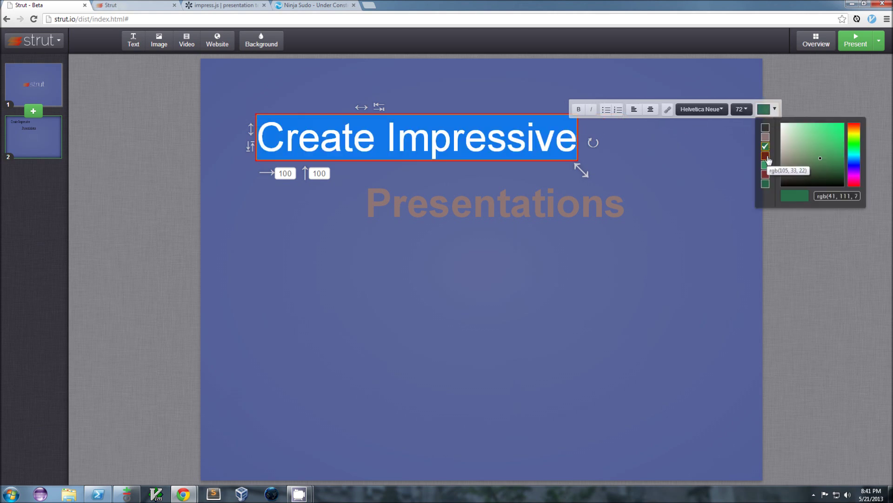
pyautogui.click(766, 157)
pyautogui.click(596, 199)
# Set the text colour of "Presentations" to the dark grey from the recent colours.
pyautogui.doubleClick(569, 205)
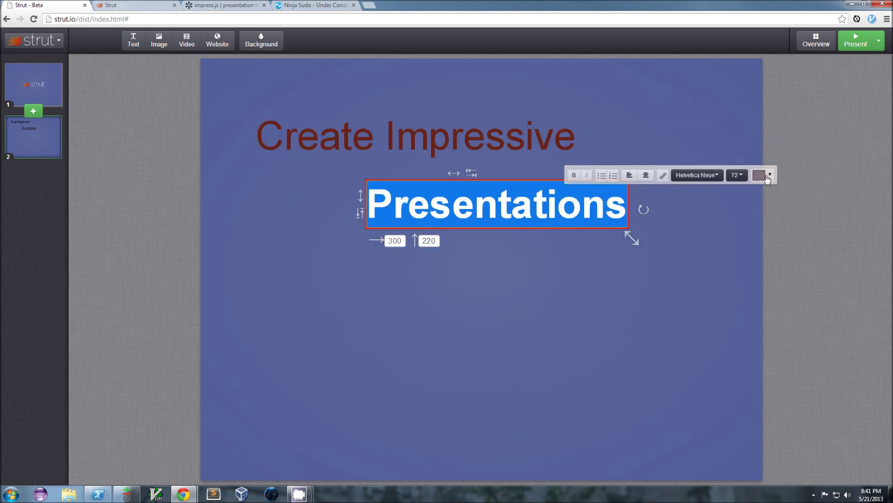
pyautogui.click(771, 175)
pyautogui.click(761, 195)
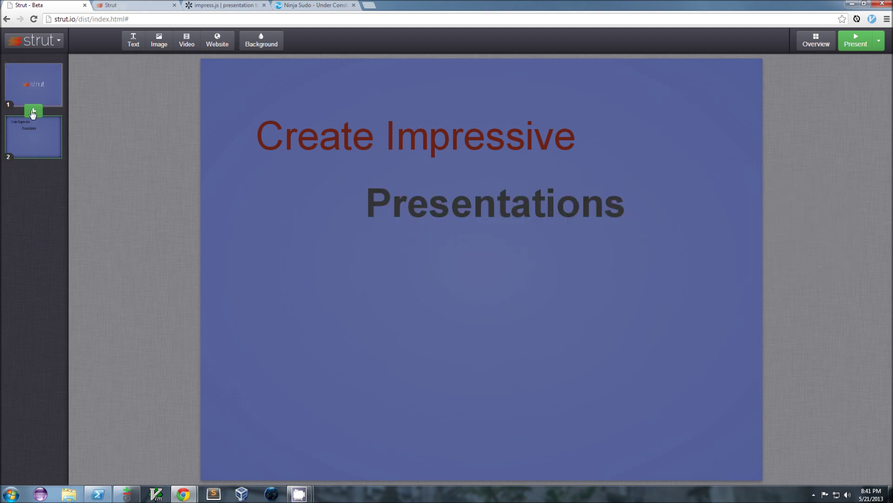
# Remove a blank slide inserted between slides 1 and 2, and add a blank slide after slide 2 instead.
pyautogui.click(33, 110)
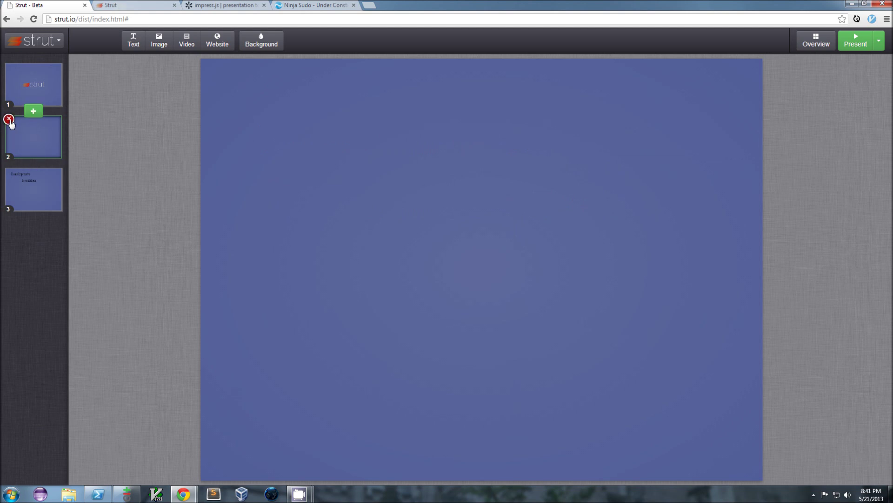
pyautogui.click(9, 120)
pyautogui.click(32, 165)
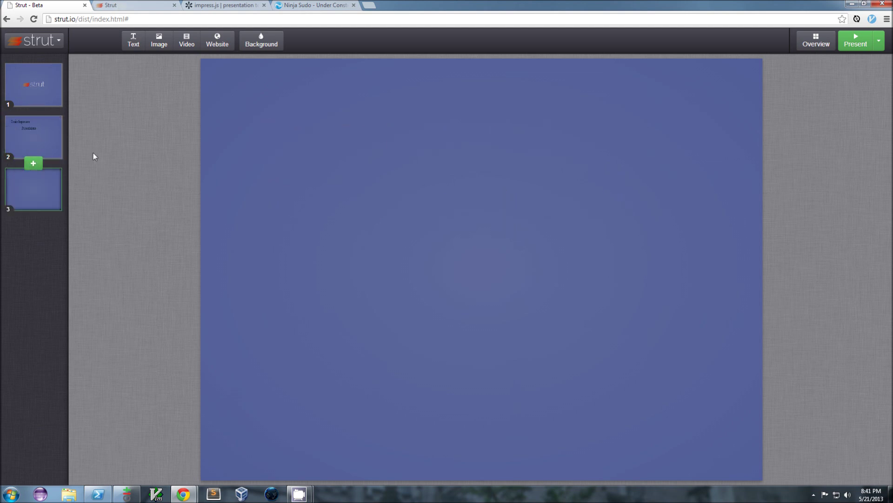
pyautogui.click(186, 40)
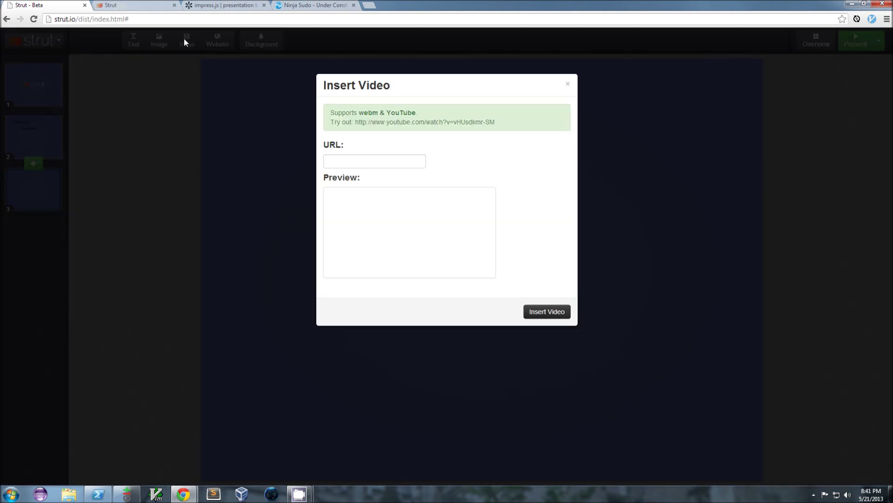
pyautogui.moveTo(356, 122); pyautogui.dragTo(496, 125)
pyautogui.hotkey('ctrl', 'c')
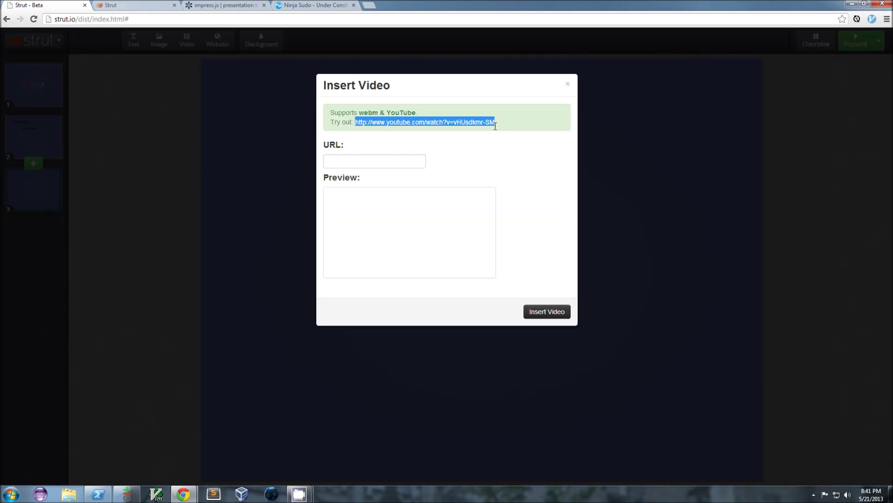
pyautogui.click(382, 159)
pyautogui.hotkey('ctrl', 'v')
pyautogui.click(536, 313)
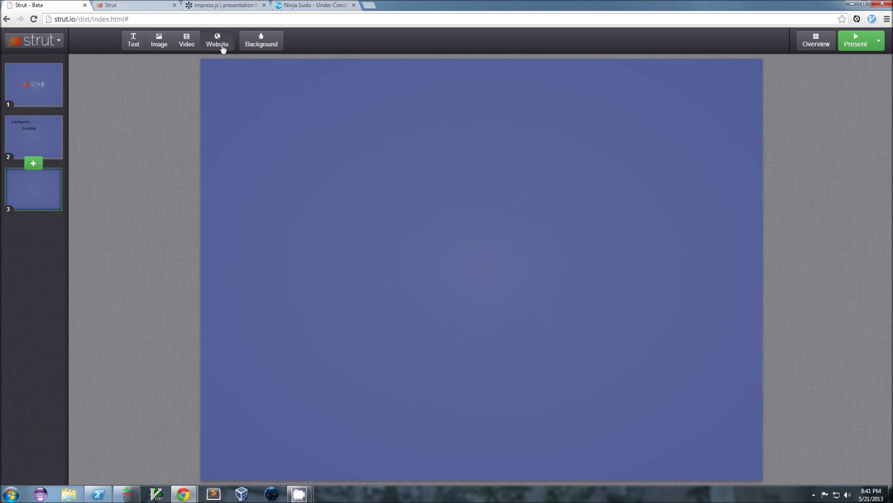
# Embed the weather.com website on slide 3.
pyautogui.click(219, 42)
pyautogui.click(349, 129)
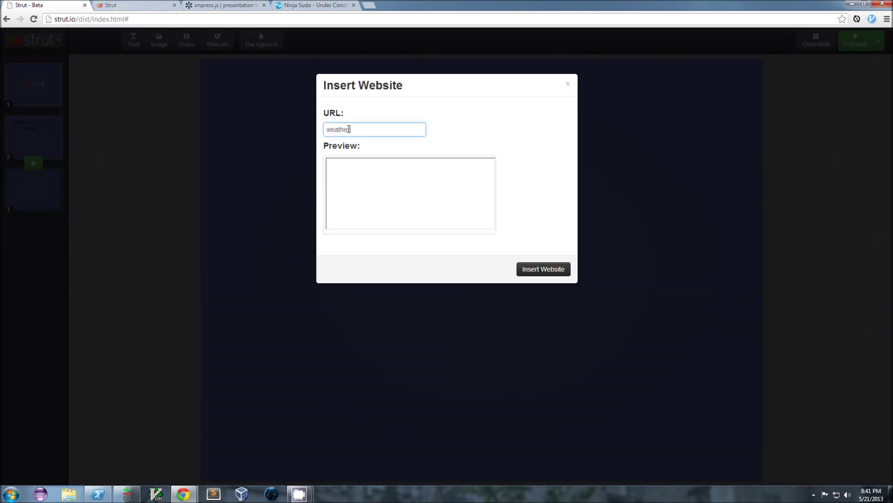
pyautogui.click(554, 270)
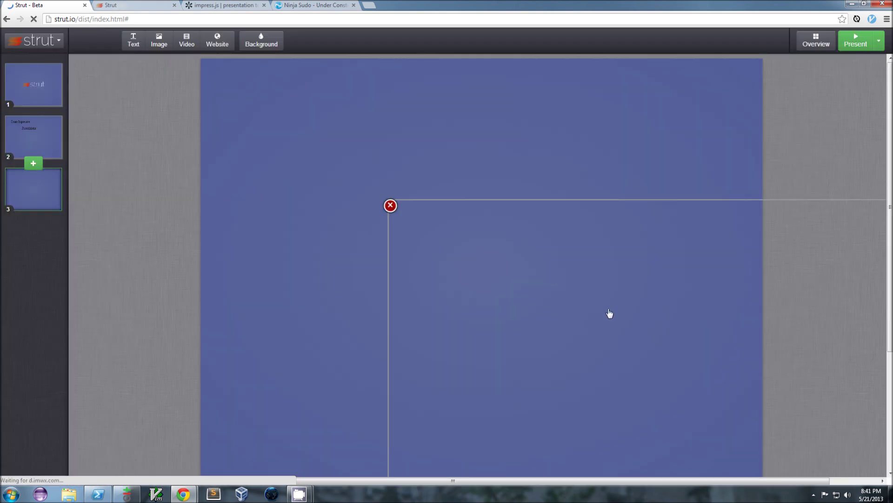
# Try the embedded website scaled down at about x 174, y 161, and delete it from slide 3.
pyautogui.moveTo(368, 162); pyautogui.dragTo(349, 152)
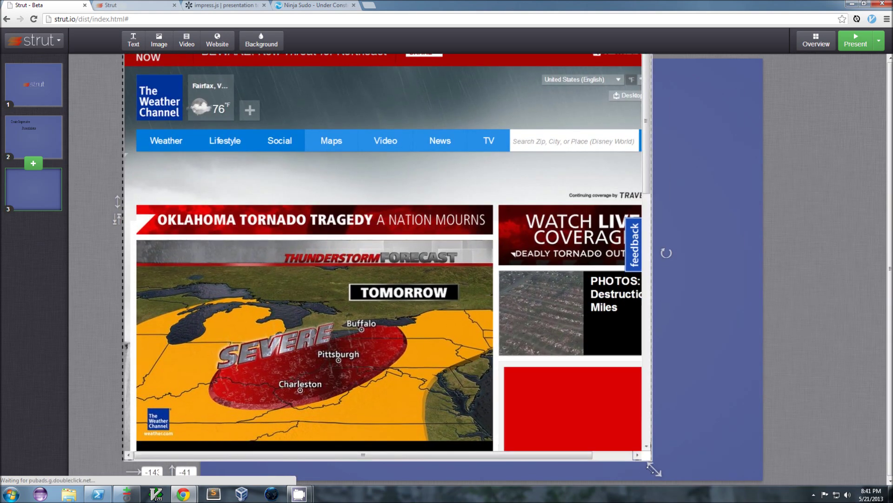
pyautogui.moveTo(647, 469); pyautogui.dragTo(404, 281)
pyautogui.moveTo(134, 59); pyautogui.dragTo(307, 154)
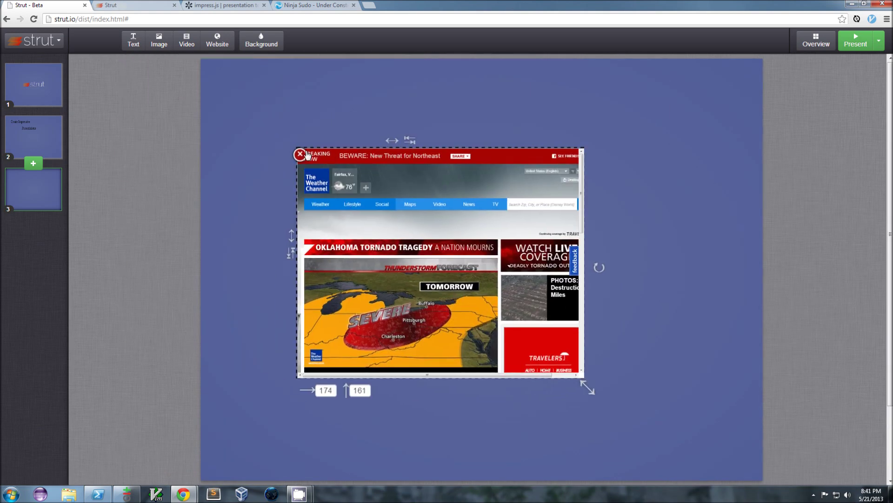
pyautogui.click(300, 155)
# Copy the ninja image's address from ninjasudo.com and insert the image by that URL on slide 3.
pyautogui.hotkey('ctrl', '4')
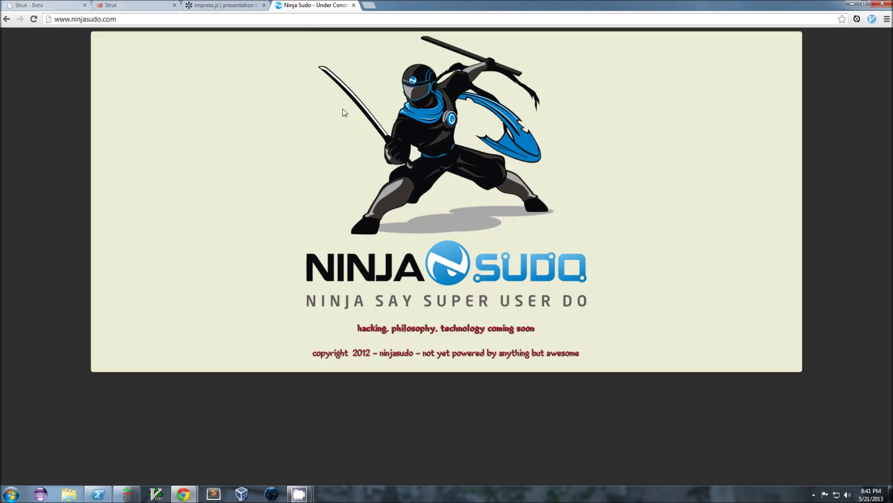
pyautogui.rightClick(440, 109)
pyautogui.click(468, 133)
pyautogui.click(59, 9)
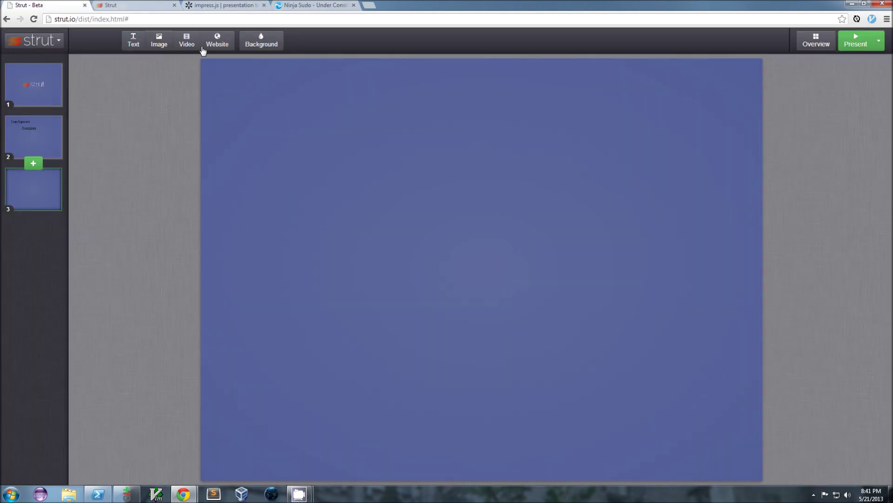
pyautogui.click(159, 40)
pyautogui.click(345, 128)
pyautogui.hotkey('ctrl', 'v')
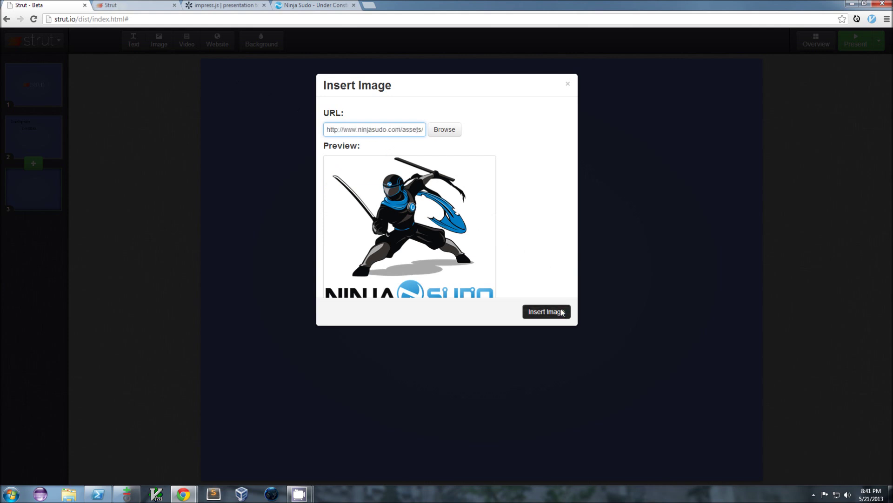
pyautogui.click(543, 309)
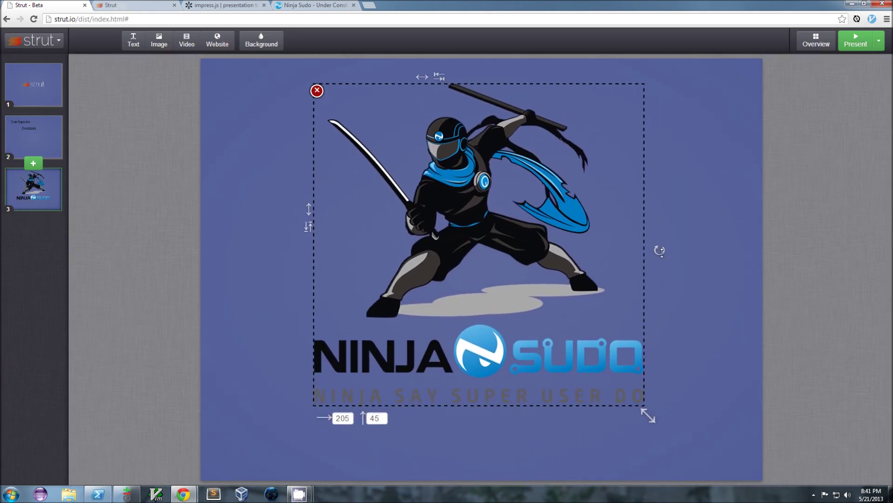
# Reposition the ninja image around the centre of slide 3, at about x 210.
pyautogui.moveTo(568, 302); pyautogui.dragTo(552, 287)
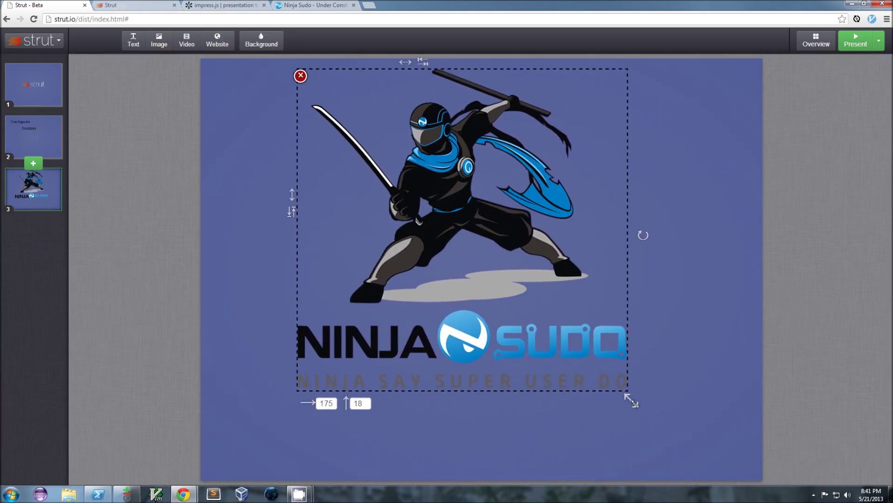
pyautogui.moveTo(632, 400); pyautogui.dragTo(527, 285)
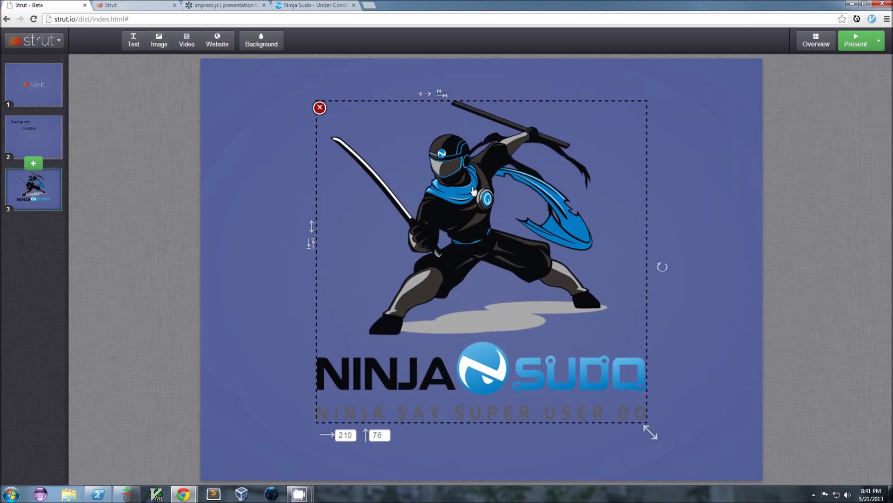
pyautogui.click(247, 186)
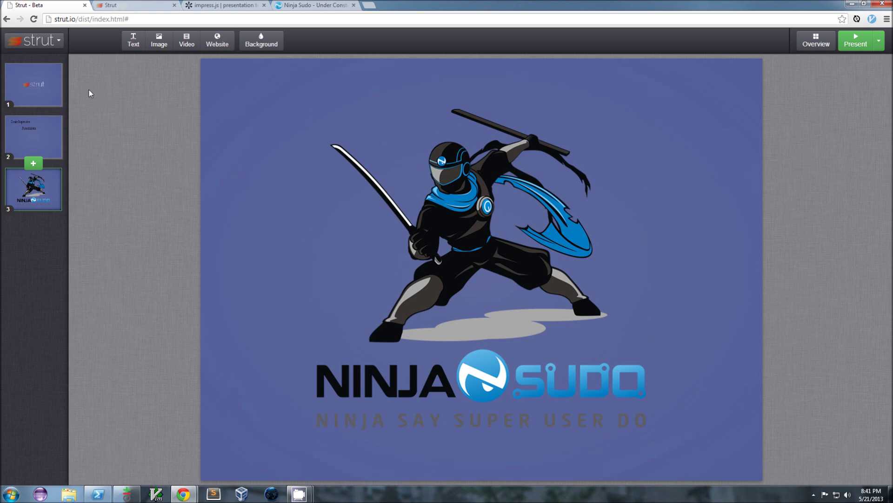
# Preview other background colours, such as tan and dark teal, on slides 3 and 1 without applying one.
pyautogui.click(261, 41)
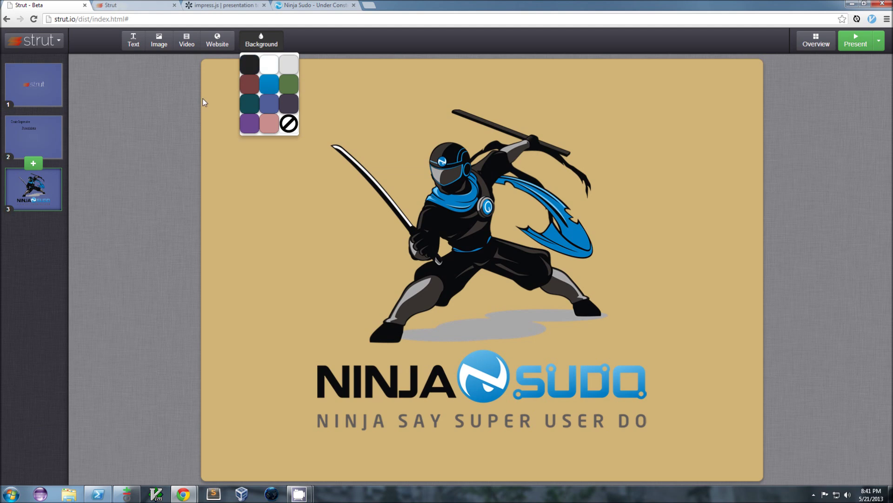
pyautogui.click(202, 99)
pyautogui.click(33, 84)
pyautogui.click(261, 41)
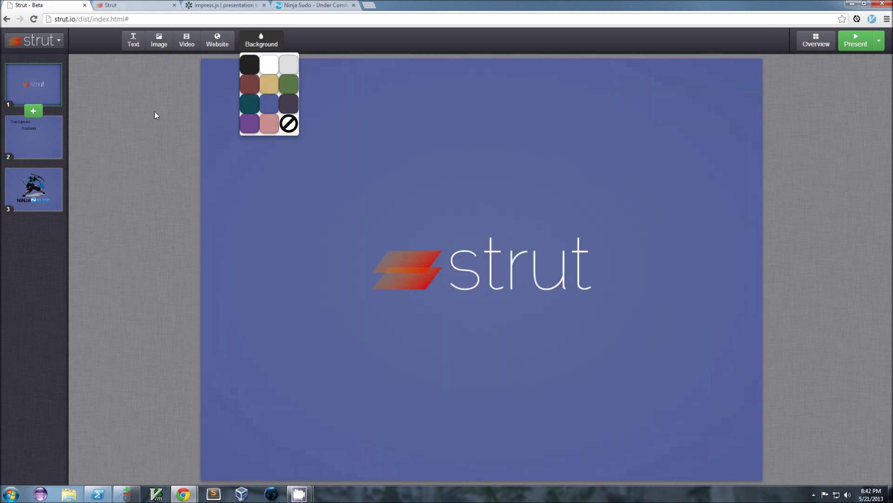
pyautogui.click(155, 112)
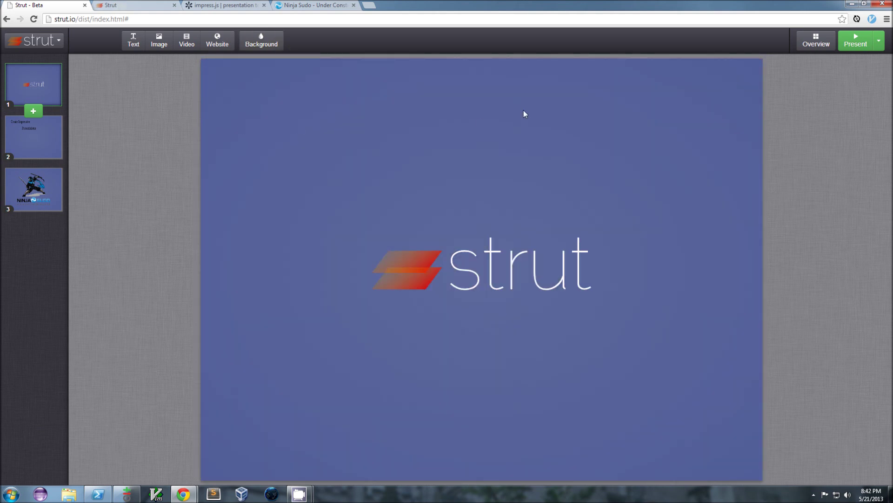
# Open the overview of all slides, play the presentation through its slides, and close the preview.
pyautogui.click(816, 41)
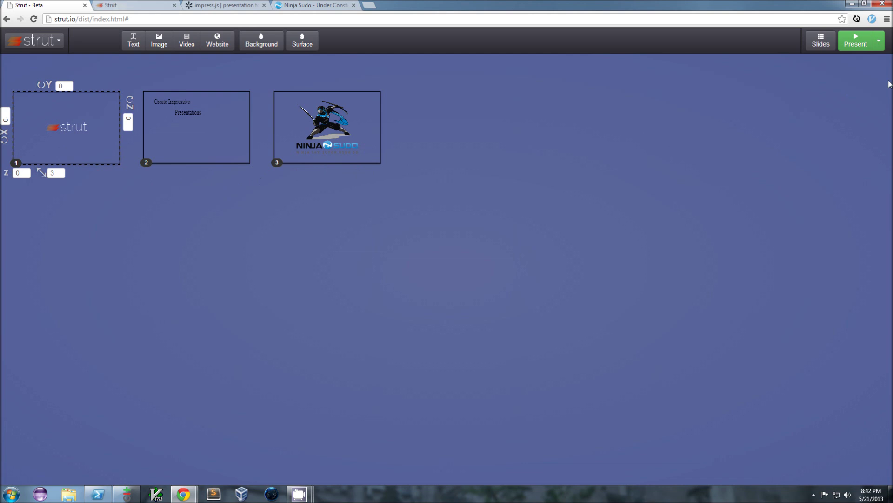
pyautogui.click(879, 43)
pyautogui.click(850, 45)
pyautogui.press('space')
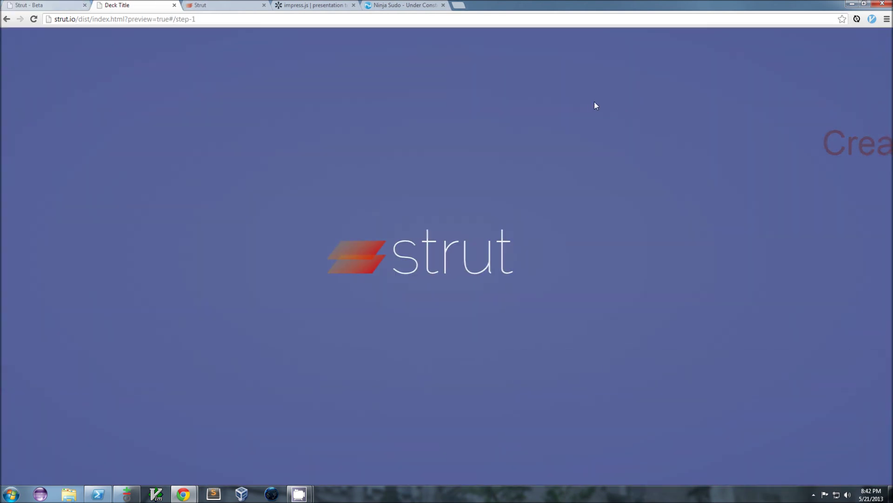
pyautogui.press('space')
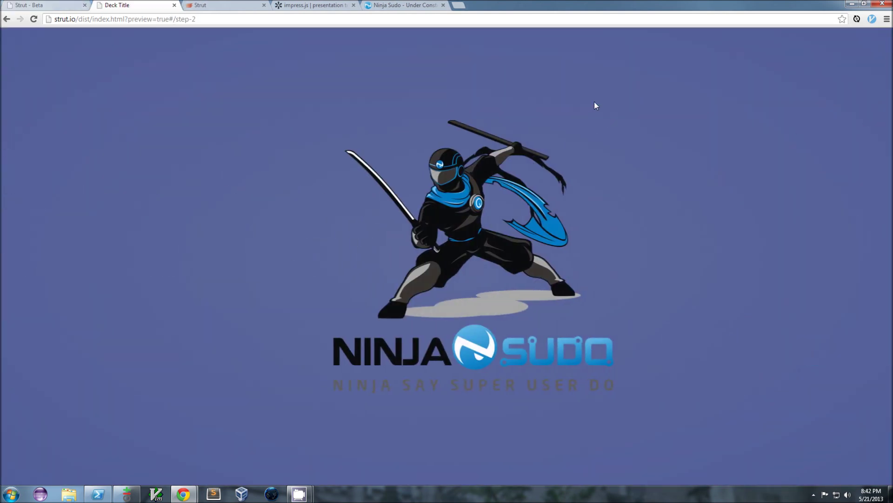
pyautogui.press('space')
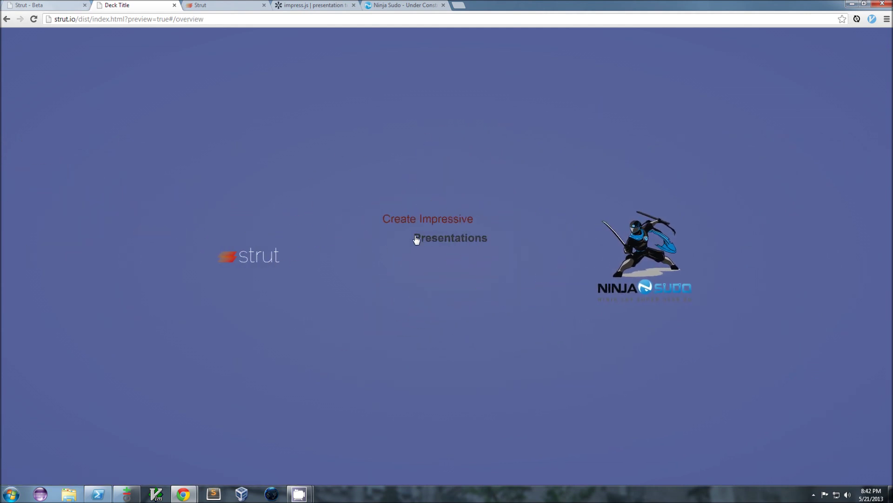
pyautogui.click(437, 231)
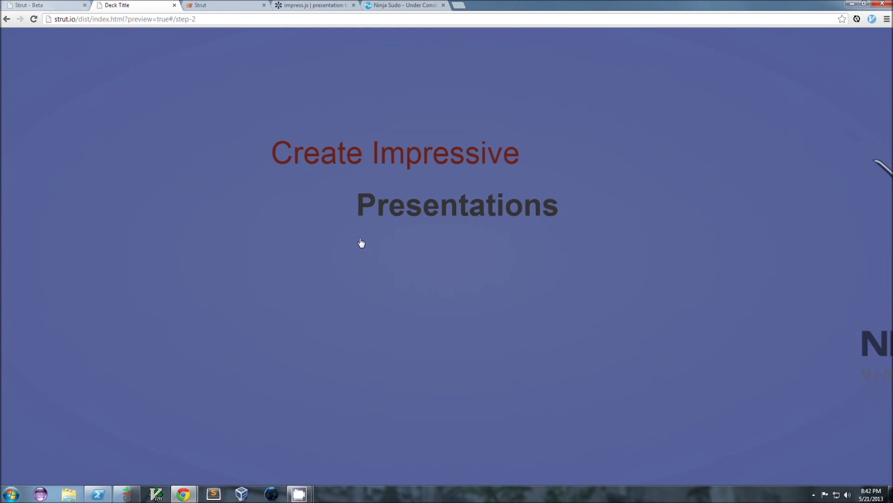
pyautogui.click(283, 253)
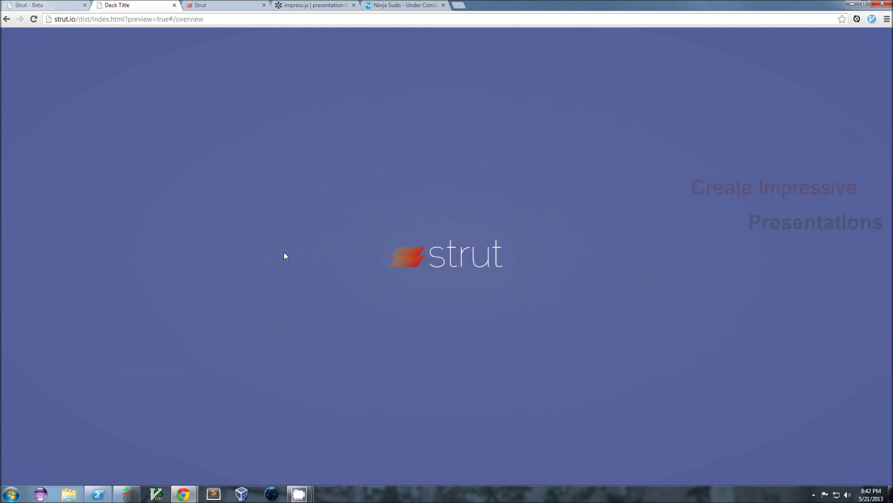
pyautogui.hotkey('ctrl', 'w')
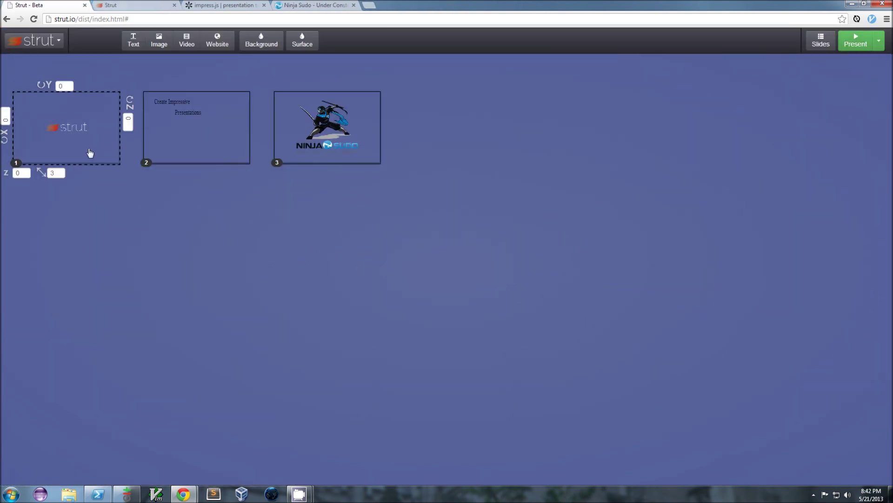
# Arrange the three slides in the overview as a rising diagonal, with slide 1 lowest and slide 3 highest.
pyautogui.moveTo(312, 134); pyautogui.dragTo(415, 132)
pyautogui.moveTo(205, 125); pyautogui.dragTo(304, 168)
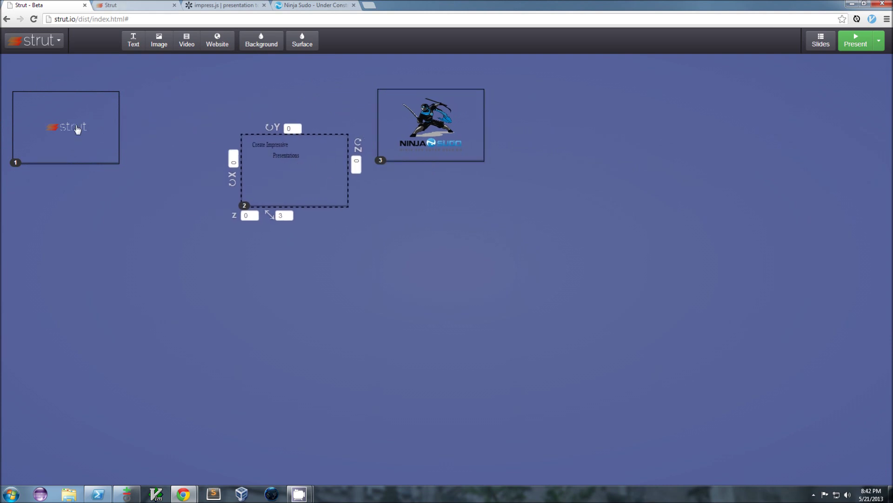
pyautogui.moveTo(76, 130); pyautogui.dragTo(236, 253)
pyautogui.moveTo(428, 132); pyautogui.dragTo(423, 104)
pyautogui.click(217, 255)
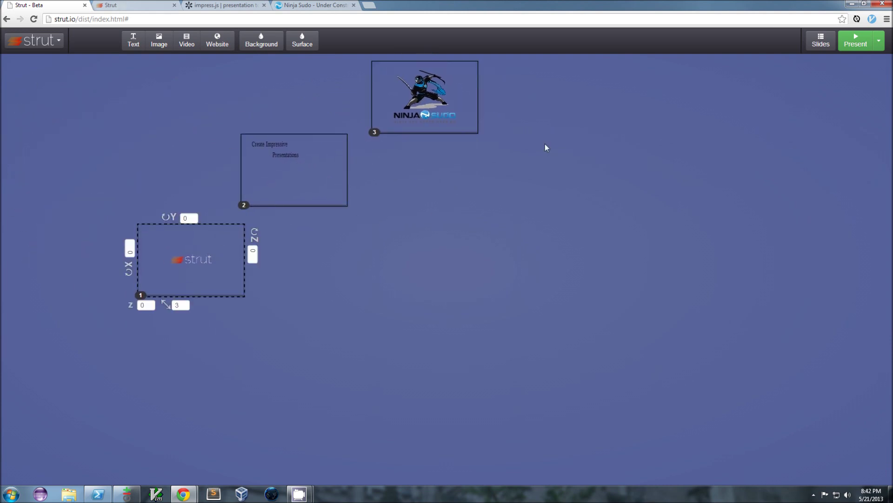
# Play the diagonally arranged slides through to slide 3 and close the preview.
pyautogui.click(851, 43)
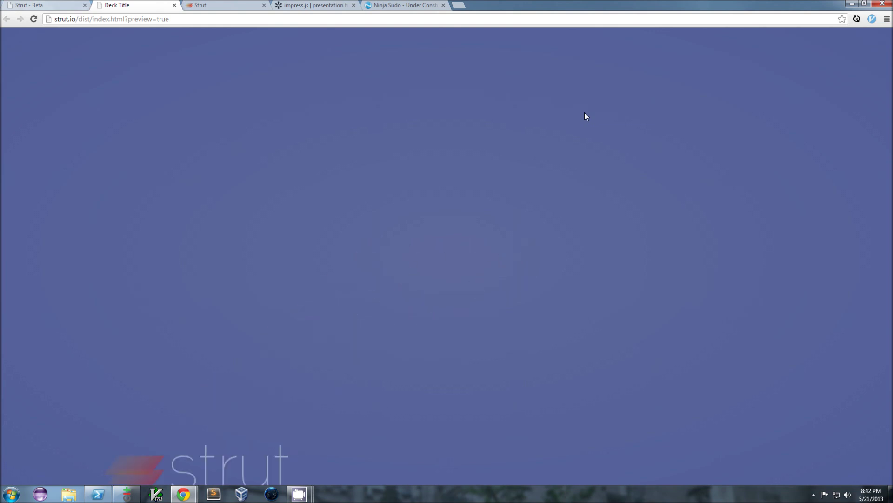
pyautogui.press('Right')
pyautogui.press('Right')
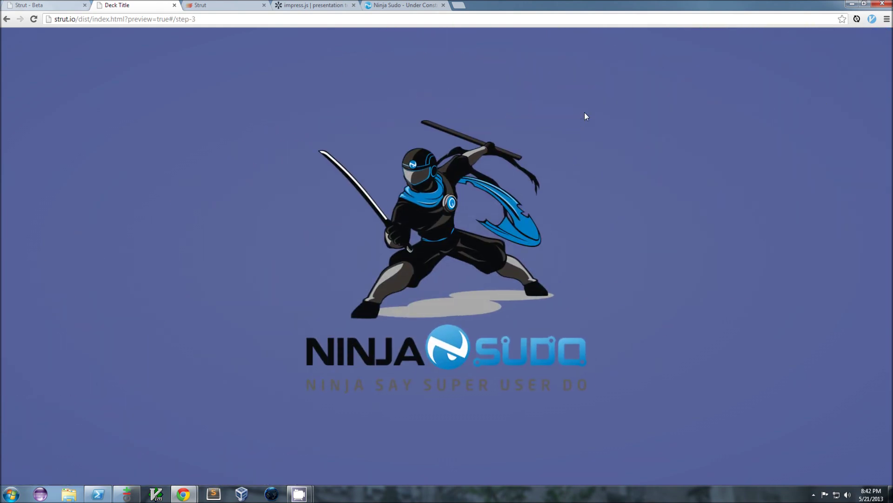
pyautogui.hotkey('ctrl', 'w')
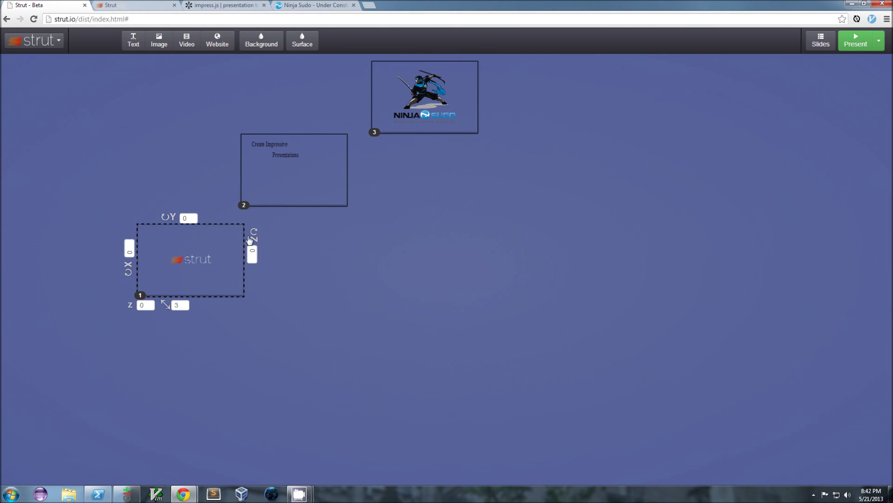
# Rotate slide 2 about 43° and slide 3 about 45° around Z, moving slide 3 closer to slide 2.
pyautogui.click(344, 171)
pyautogui.moveTo(359, 142); pyautogui.dragTo(362, 194)
pyautogui.moveTo(499, 72)
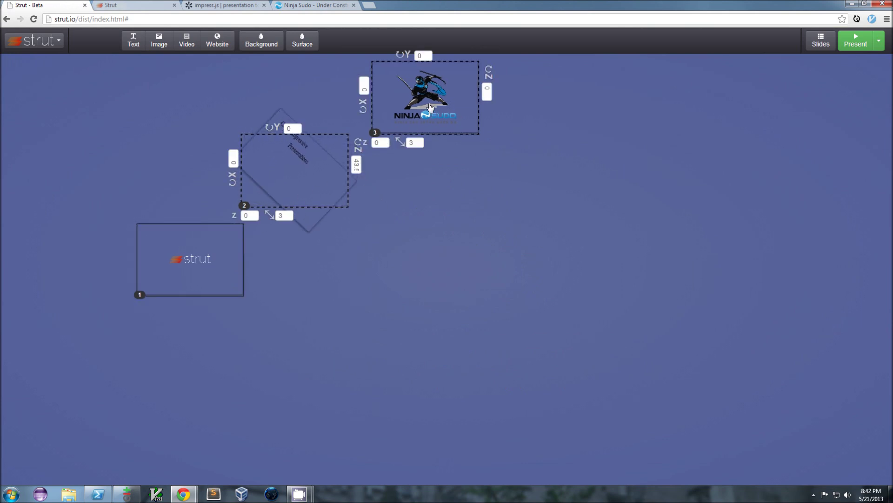
pyautogui.moveTo(489, 67); pyautogui.dragTo(445, 89)
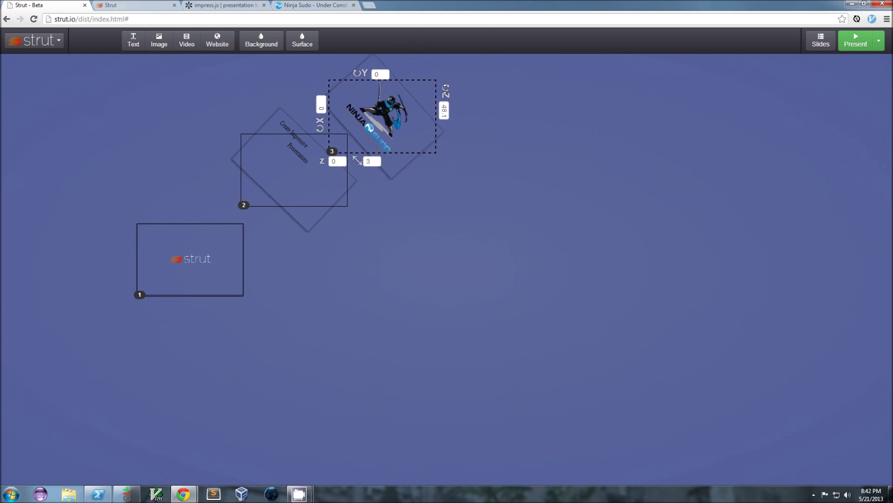
pyautogui.moveTo(396, 118); pyautogui.dragTo(399, 122)
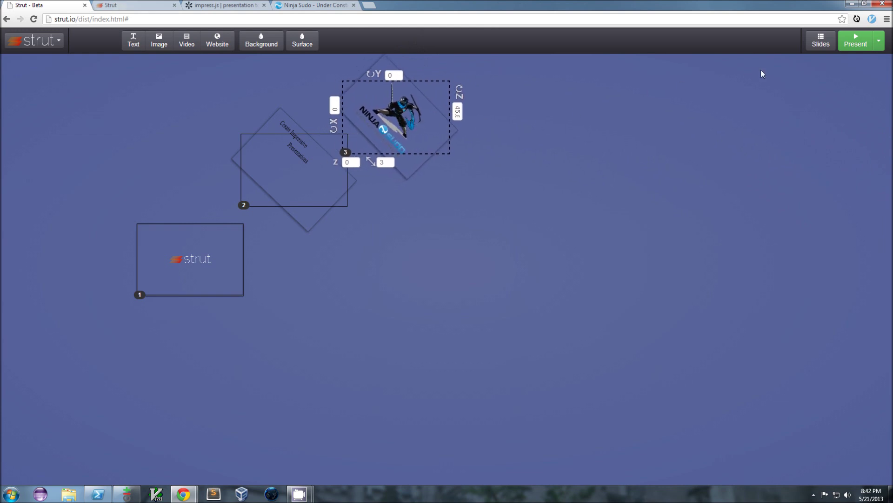
# Set slide 1's scale to 5 in the overview.
pyautogui.click(221, 266)
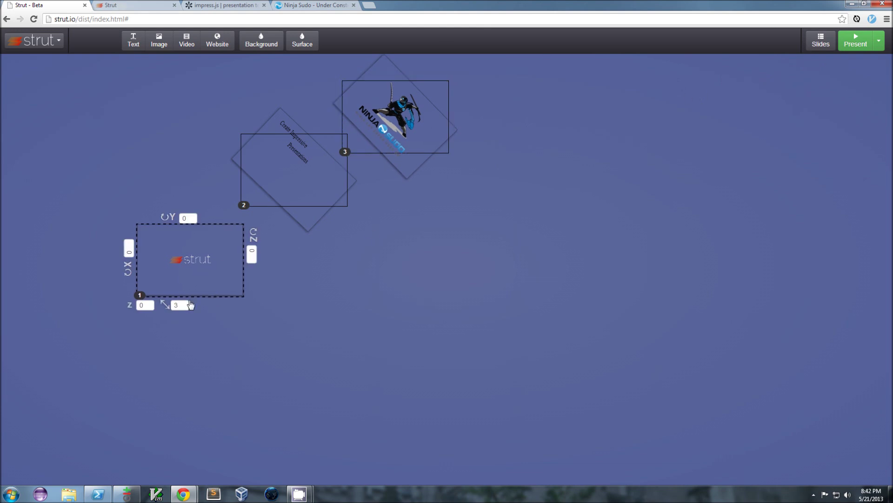
pyautogui.write('5')
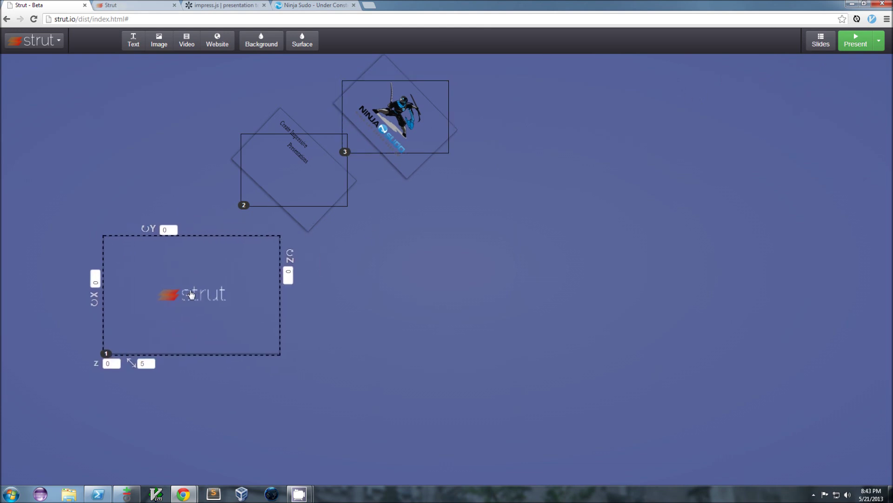
# Play the presentation with the rotated slides and enlarged slide 1 through to its overview, and close the preview.
pyautogui.click(855, 40)
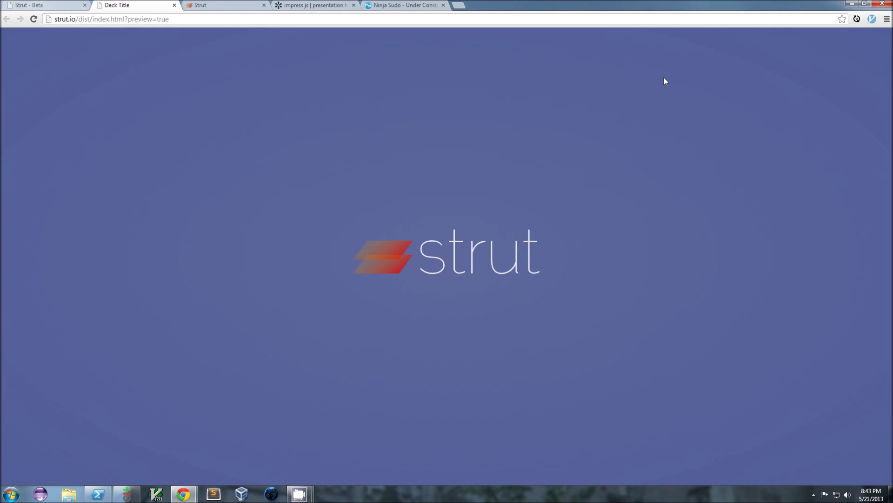
pyautogui.press('Right')
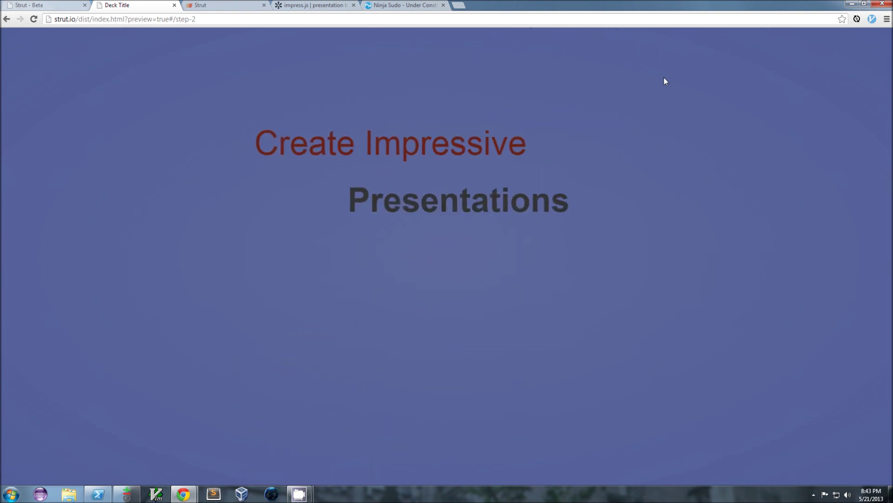
pyautogui.press('Right')
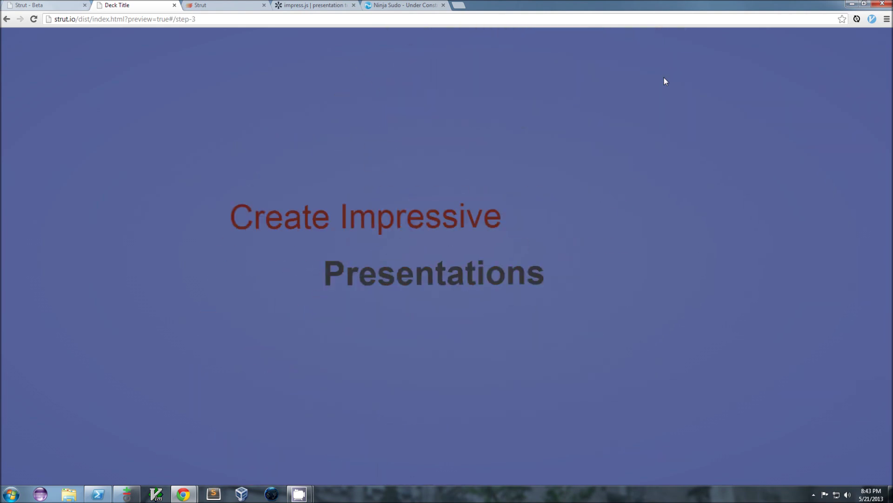
pyautogui.press('Right')
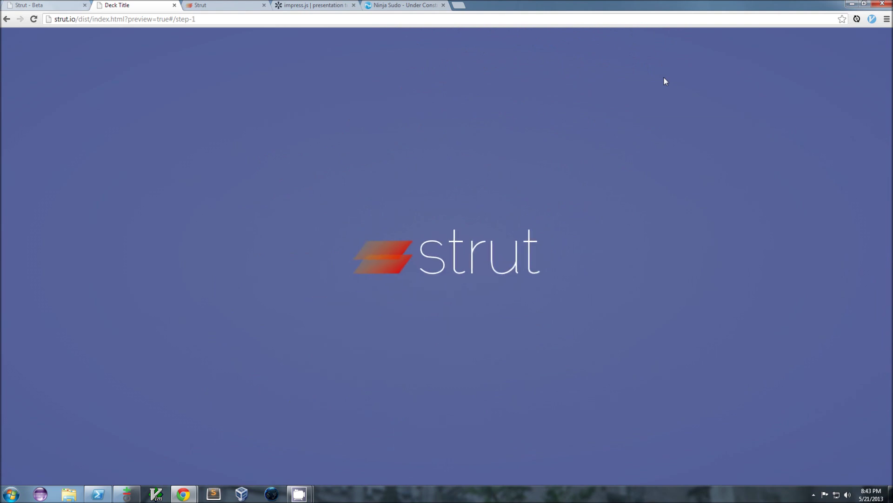
pyautogui.press('Right')
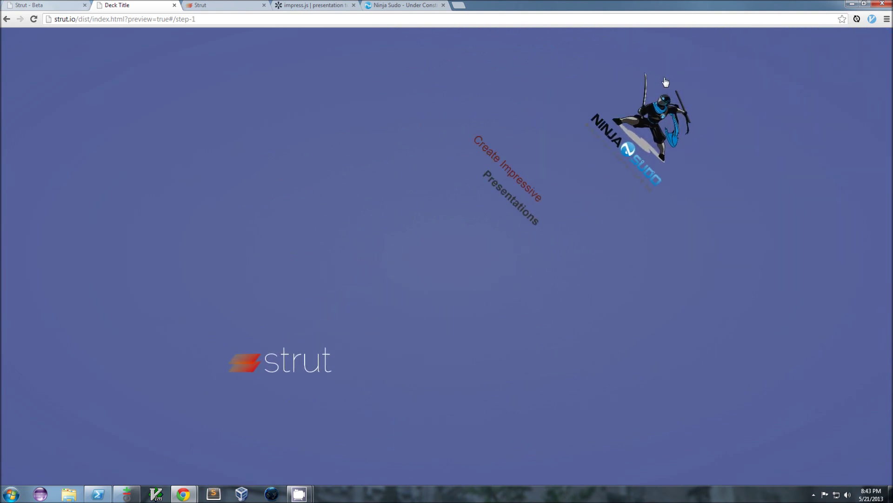
pyautogui.hotkey('ctrl', 'w')
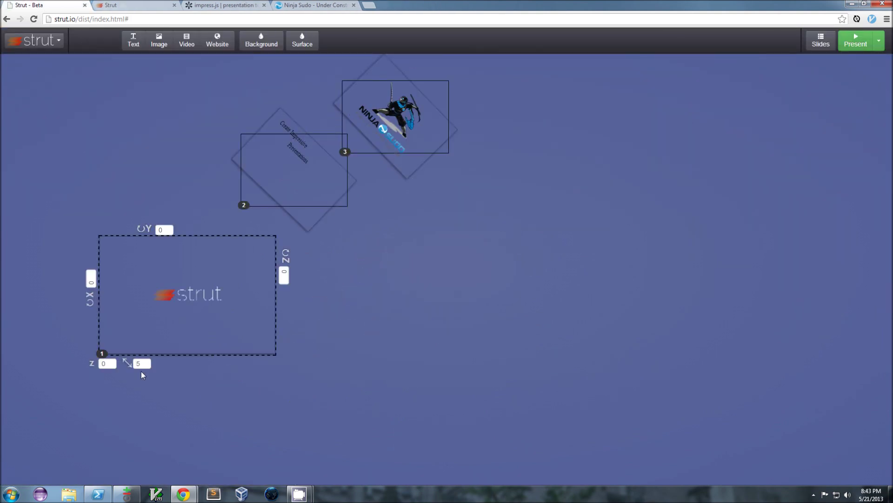
# Set slide 1's scale to 3 and reset slide 2's Z rotation to 0.
pyautogui.write('3')
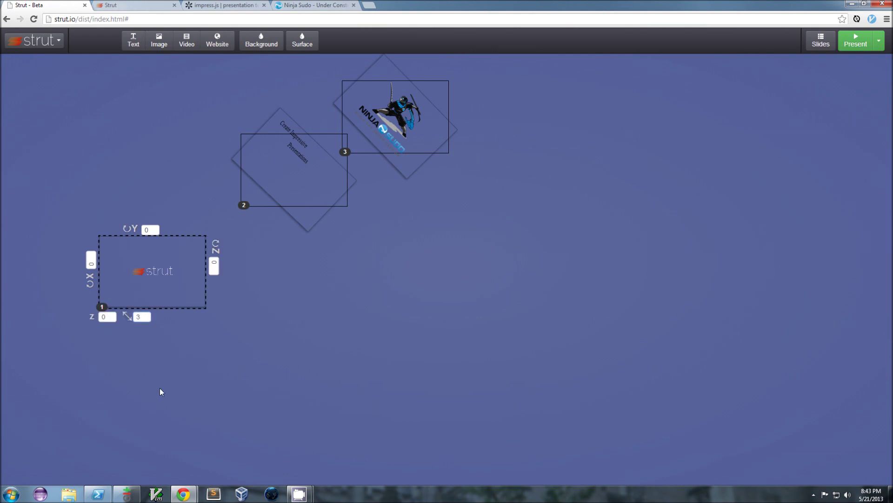
pyautogui.click(273, 196)
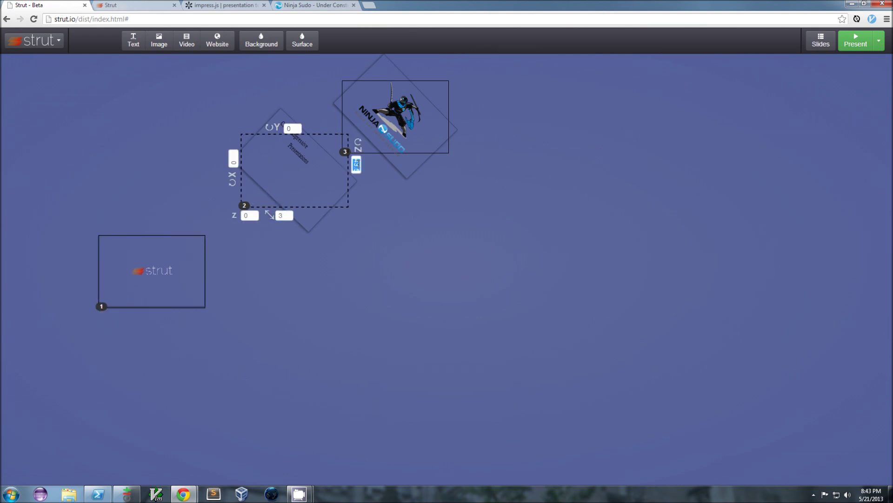
pyautogui.write('0')
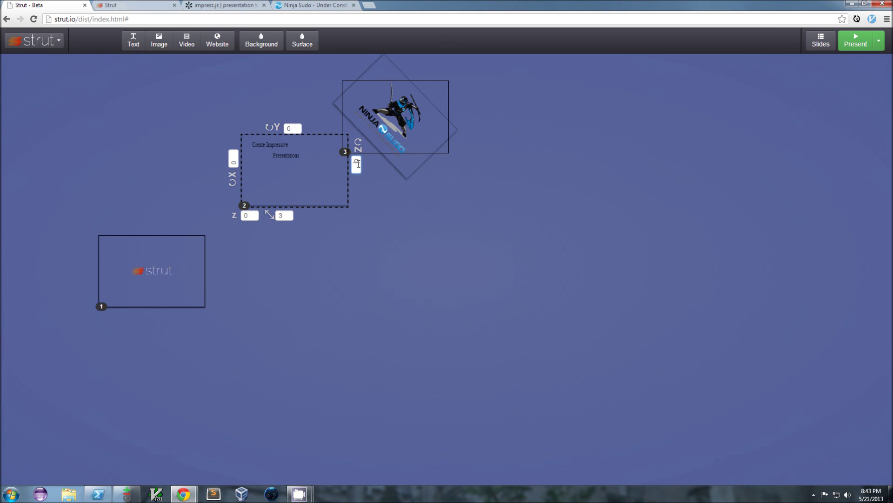
# Set the Z rotation of slide 1 to -20 and of slide 3 to 20.
pyautogui.click(183, 273)
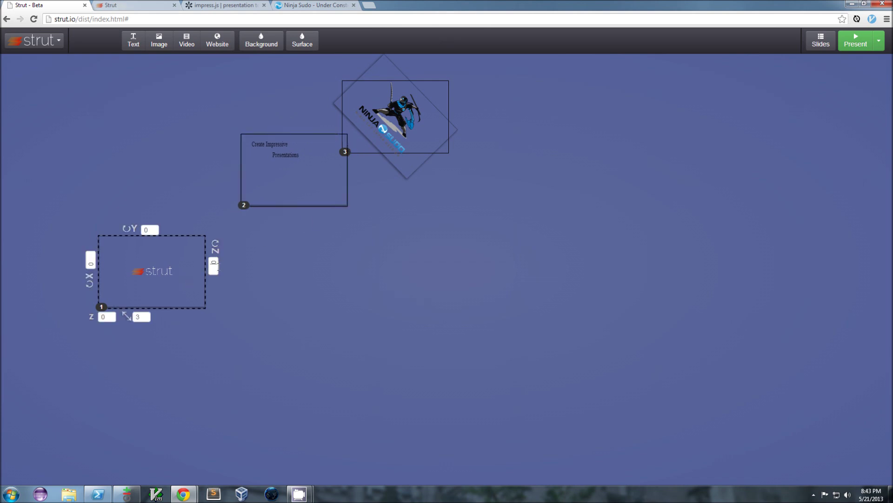
pyautogui.click(217, 266)
pyautogui.write('-20')
pyautogui.press('Return')
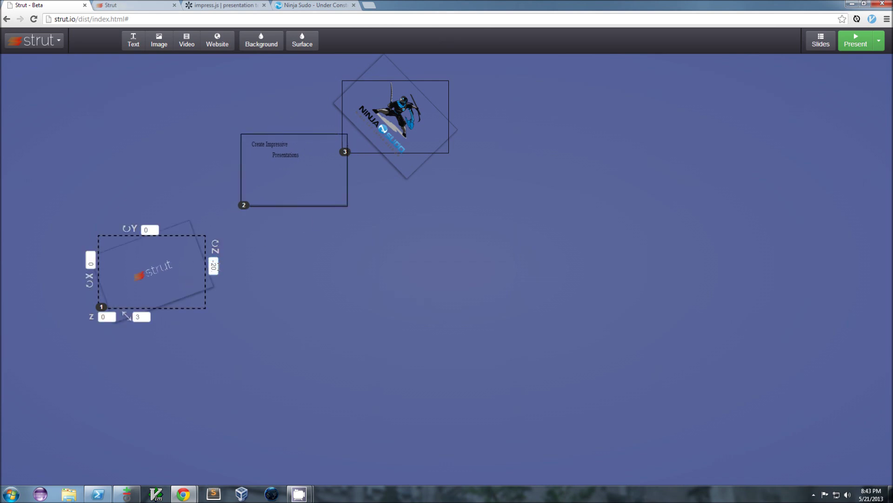
pyautogui.click(400, 128)
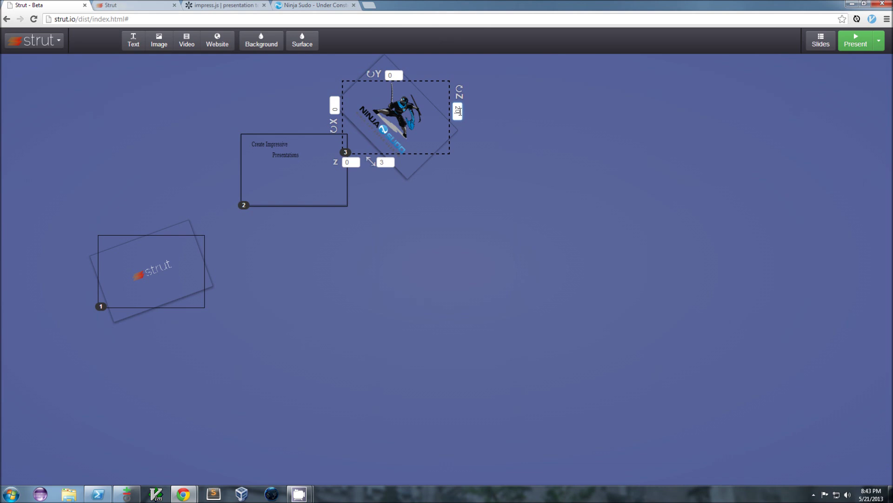
pyautogui.click(459, 111)
pyautogui.write('20')
pyautogui.press('Return')
# Arrange the slides in an arc, with slide 2 centred above slides 1 and 3, which sit level with each other.
pyautogui.moveTo(321, 189); pyautogui.dragTo(281, 175)
pyautogui.moveTo(363, 130); pyautogui.dragTo(333, 244)
pyautogui.moveTo(276, 177); pyautogui.dragTo(289, 168)
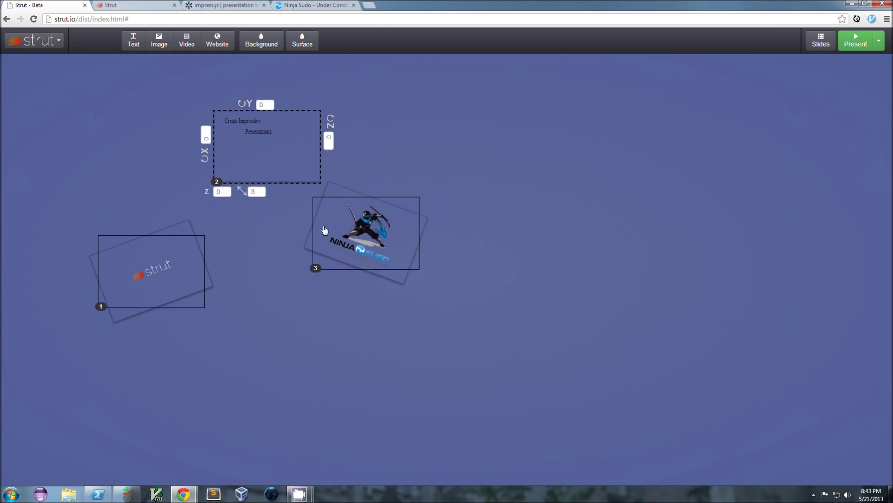
pyautogui.moveTo(354, 244)
pyautogui.mouseDown()
pyautogui.moveTo(357, 232)
pyautogui.moveTo(359, 242)
pyautogui.mouseUp()
pyautogui.moveTo(168, 257); pyautogui.dragTo(183, 221)
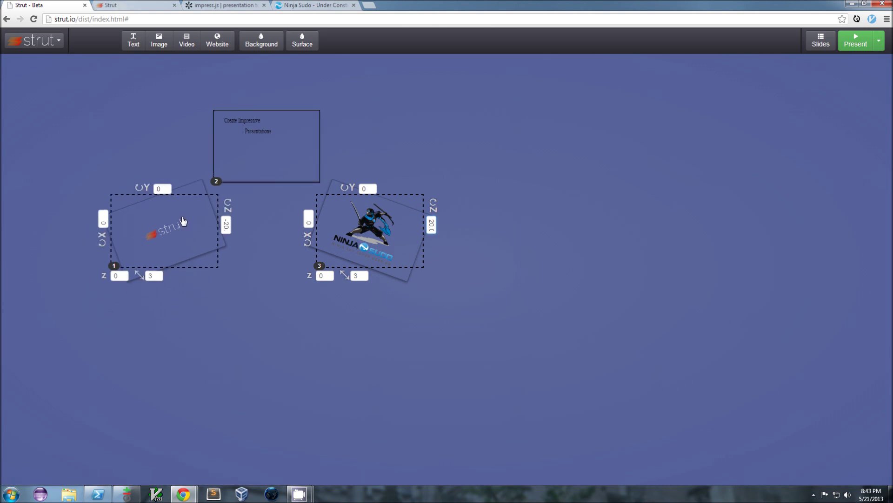
# Try a blue background on the slides, and replace it with dark red.
pyautogui.click(256, 45)
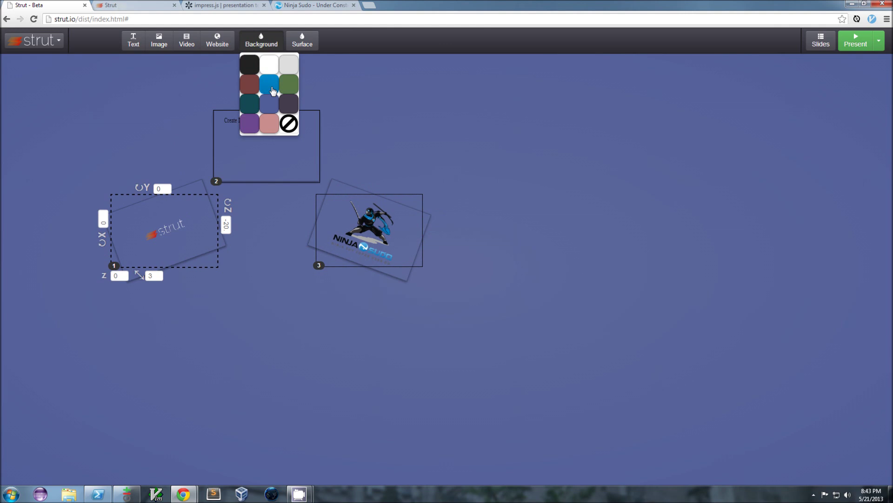
pyautogui.click(269, 83)
pyautogui.click(267, 45)
pyautogui.click(247, 86)
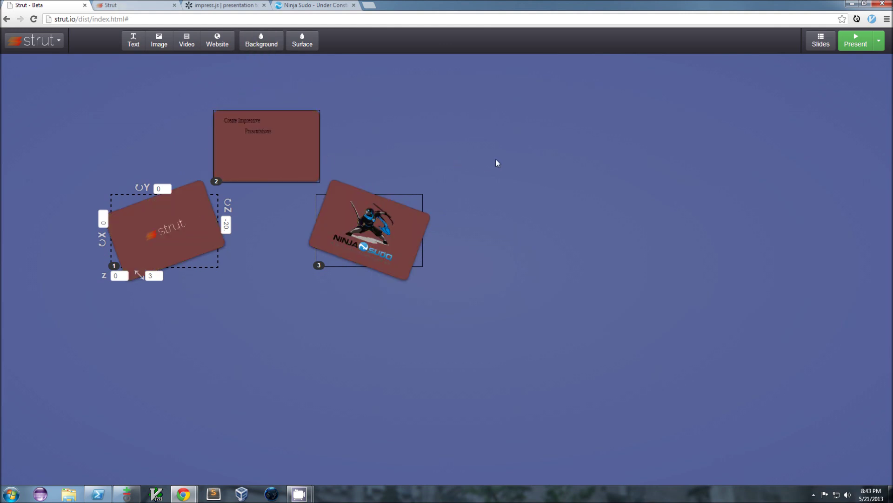
# Play the arc-arranged slides through to the overview, pick slides 2 and 1 from there, and close the preview.
pyautogui.click(852, 42)
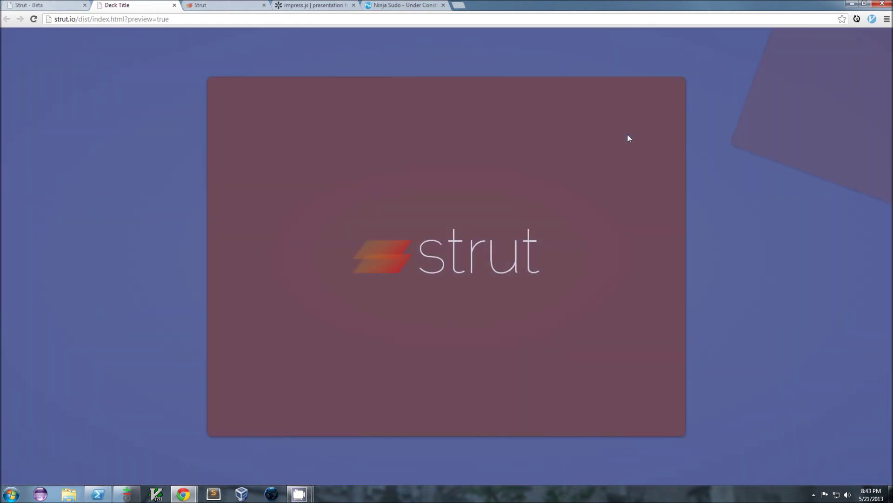
pyautogui.press('Right')
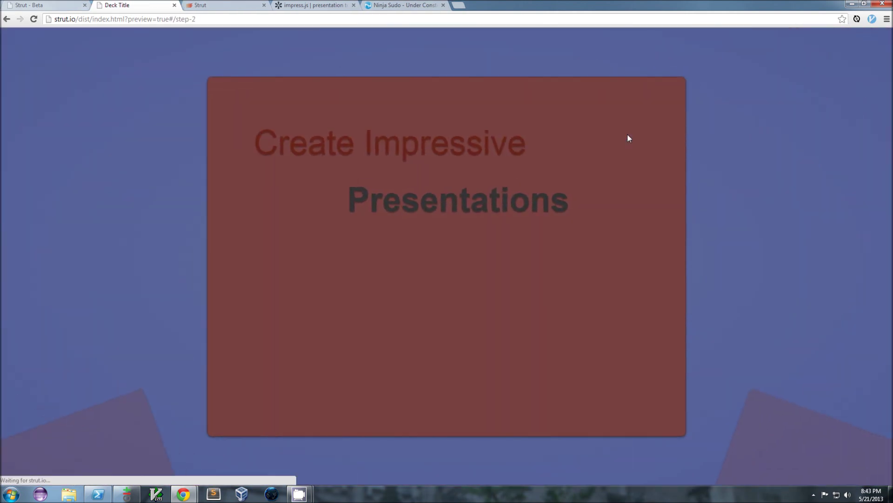
pyautogui.press('Right')
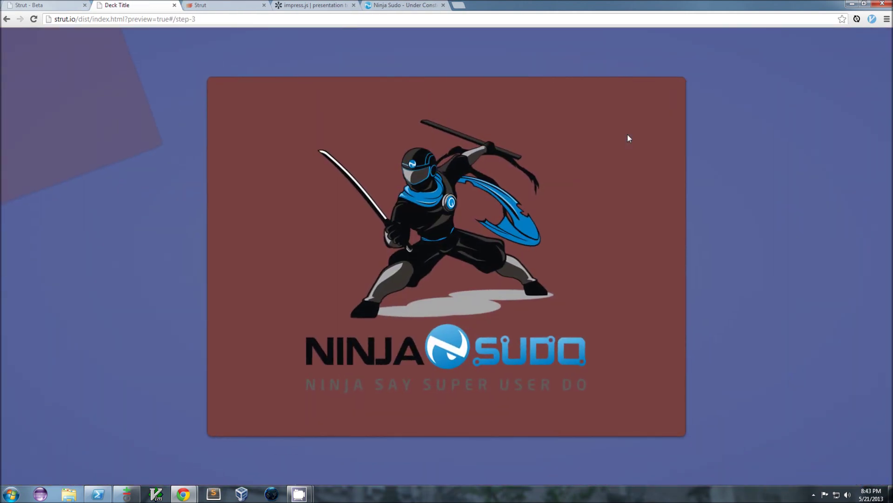
pyautogui.press('Right')
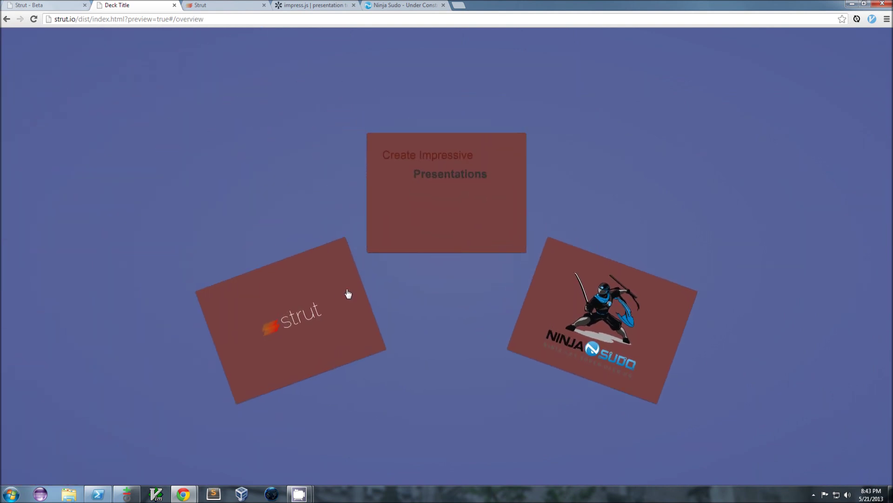
pyautogui.click(426, 230)
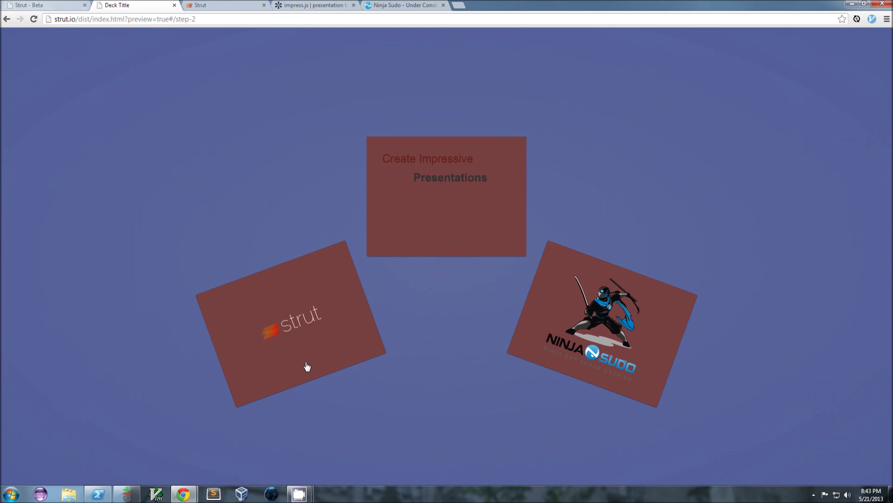
pyautogui.click(306, 363)
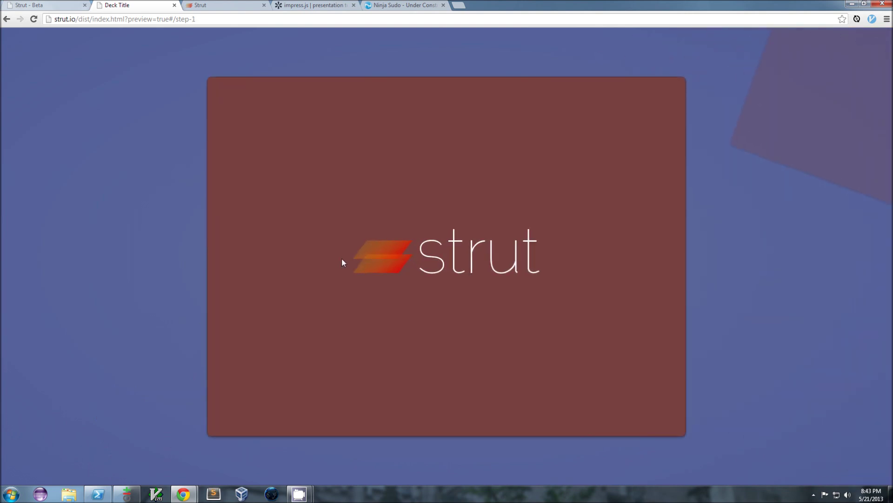
pyautogui.hotkey('ctrl', 'w')
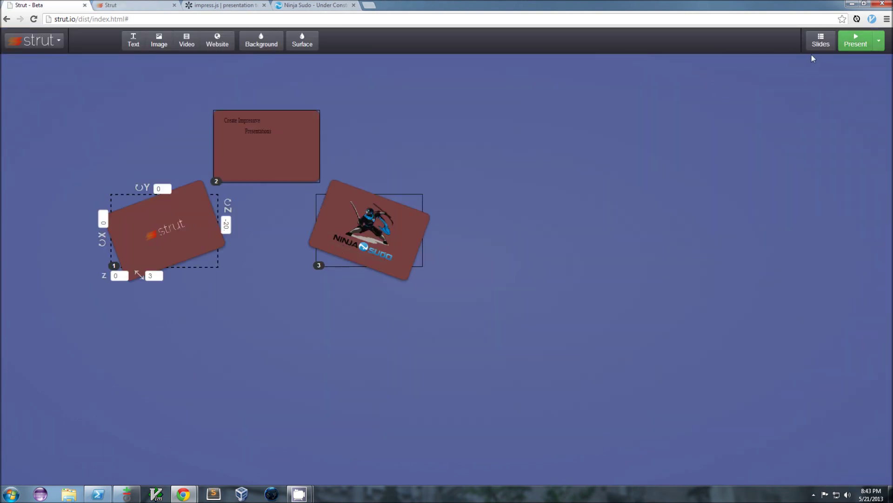
# Rotate slide 2 to about -87° around Y and also turn it around X.
pyautogui.click(294, 152)
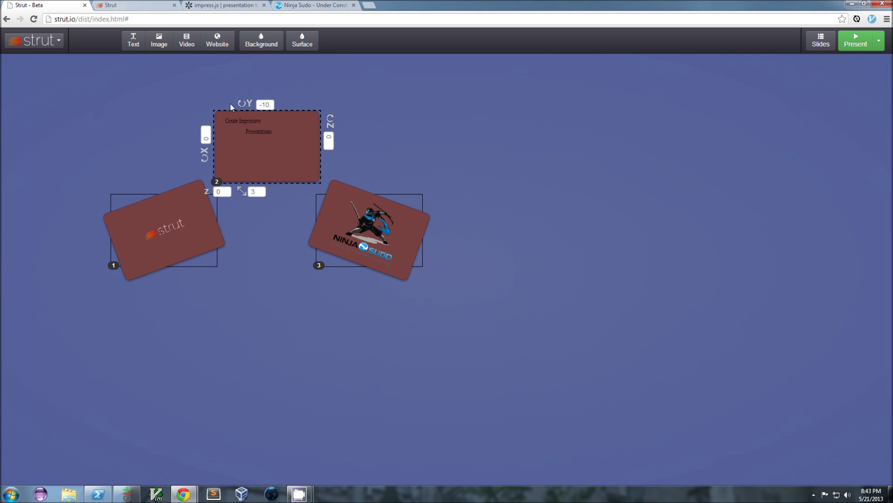
pyautogui.moveTo(231, 105); pyautogui.dragTo(209, 105)
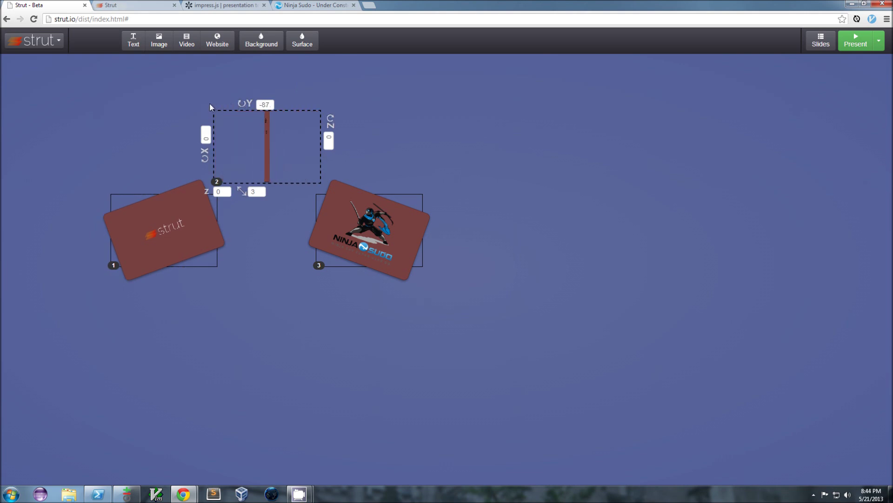
pyautogui.moveTo(205, 157); pyautogui.dragTo(209, 189)
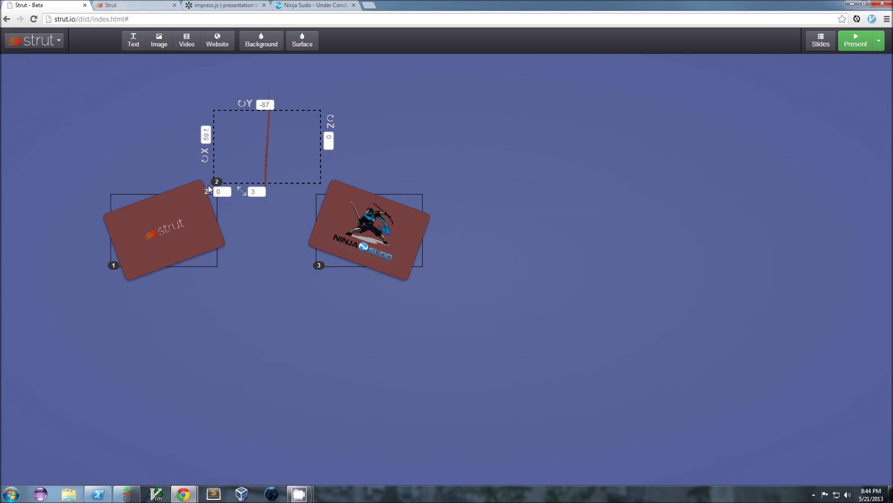
pyautogui.click(206, 212)
# Play the presentation with slide 2 turned in 3D, moving forward and back between the slides, and close the preview.
pyautogui.click(858, 49)
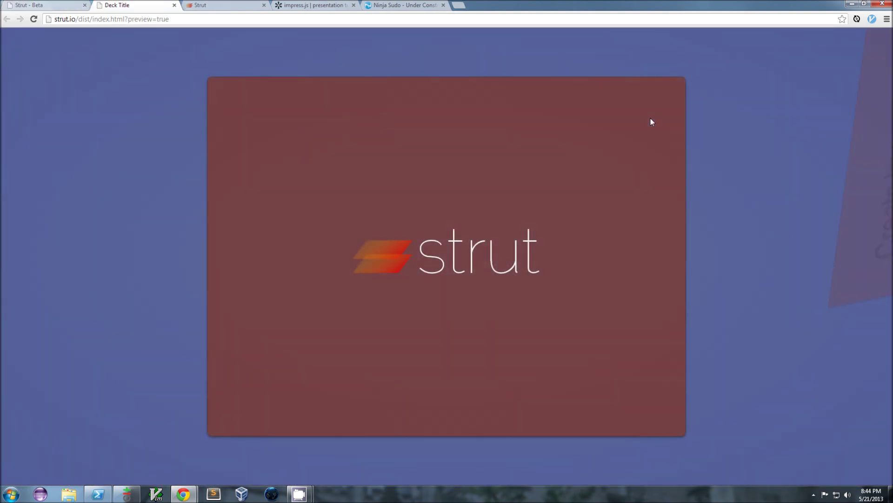
pyautogui.press('Right')
pyautogui.press('Right')
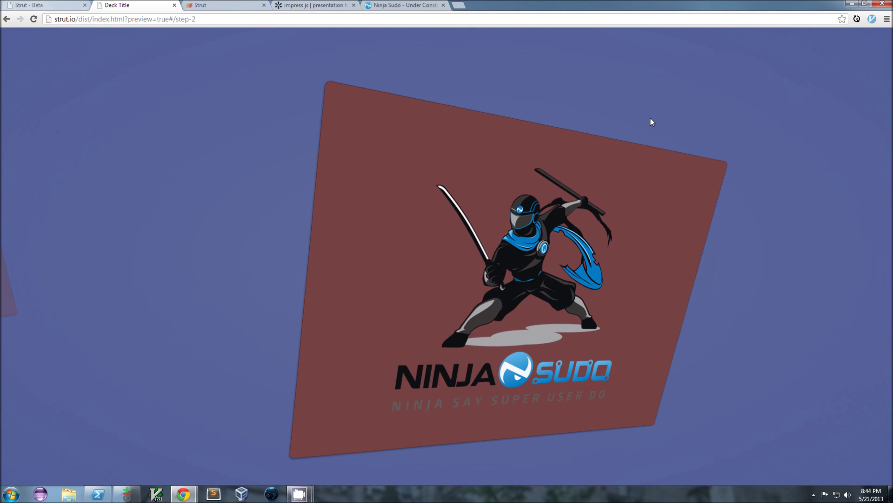
pyautogui.press('Right')
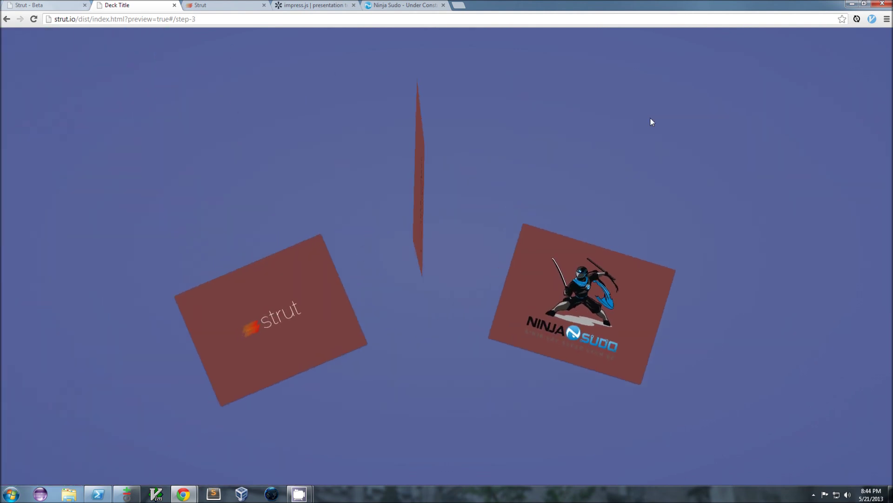
pyautogui.press('Left')
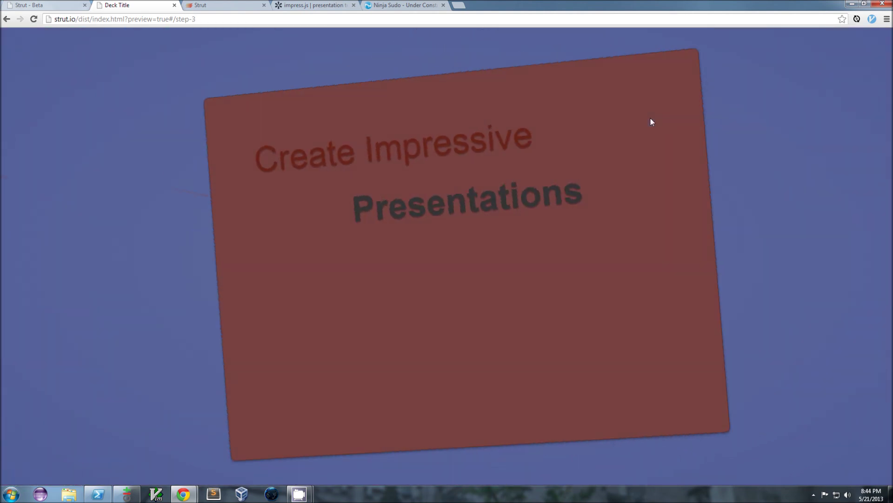
pyautogui.press('Right')
pyautogui.press('Left')
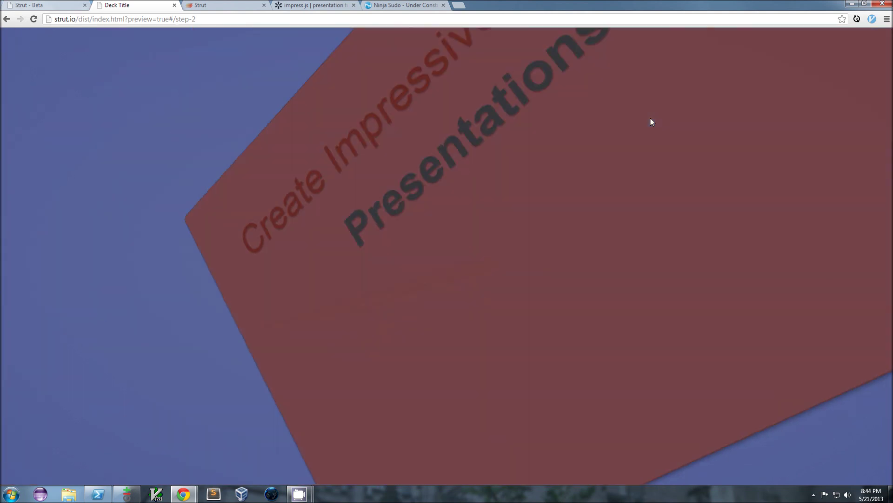
pyautogui.press('Left')
pyautogui.press('Right')
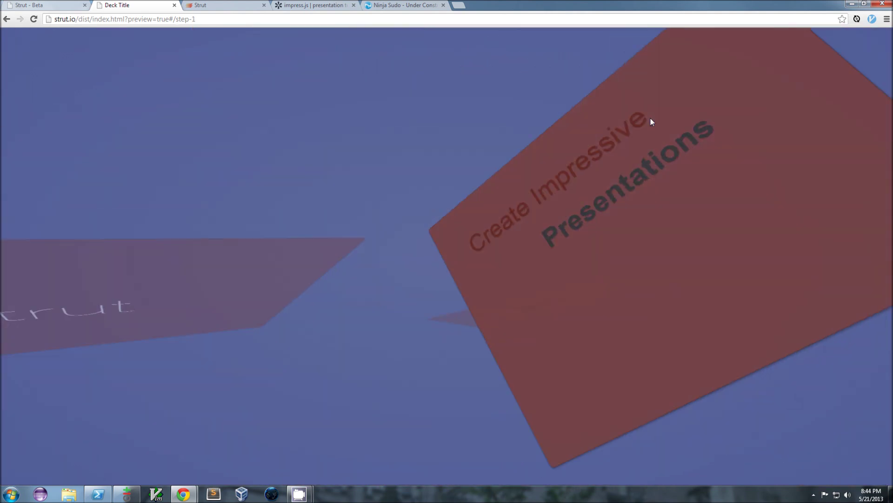
pyautogui.press('Left')
pyautogui.hotkey('ctrl', 'w')
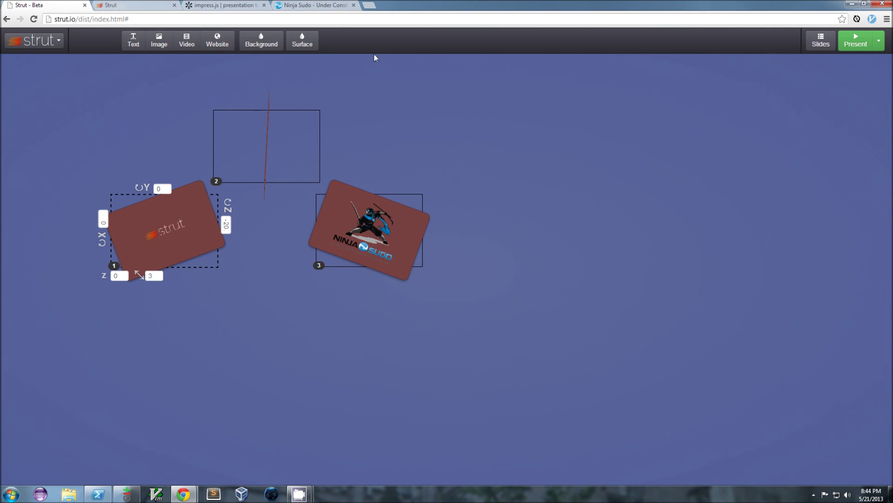
# Remove the background color from the slides.
pyautogui.click(261, 41)
pyautogui.click(293, 129)
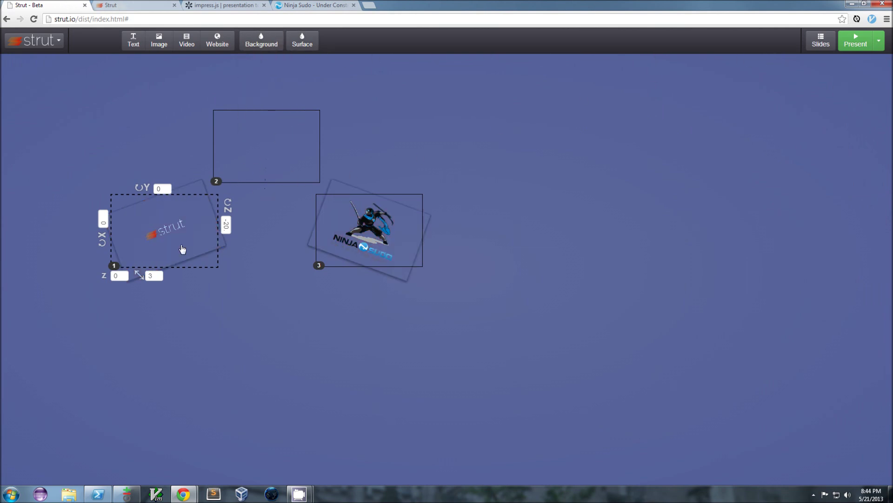
# Play the presentation without slide backgrounds.
pyautogui.click(855, 46)
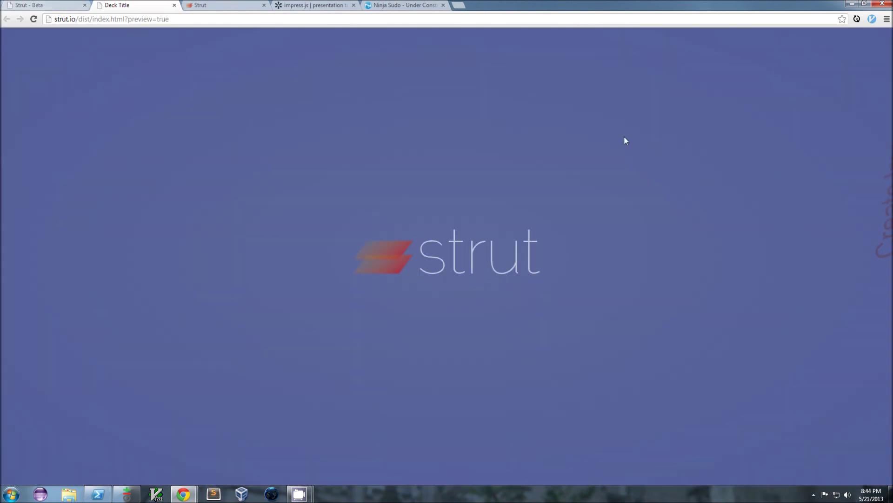